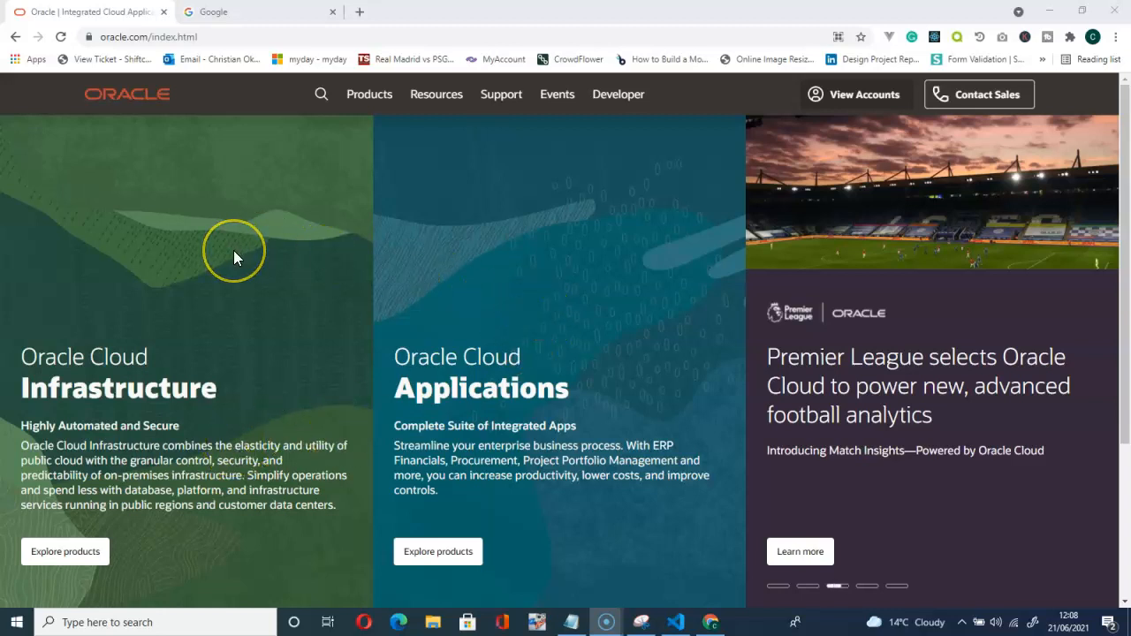
# Open the View Accounts menu on oracle.com to reveal the Cloud and Oracle account sign-in options.
pyautogui.scroll(-1, 233, 250)
pyautogui.scroll(1, 233, 250)
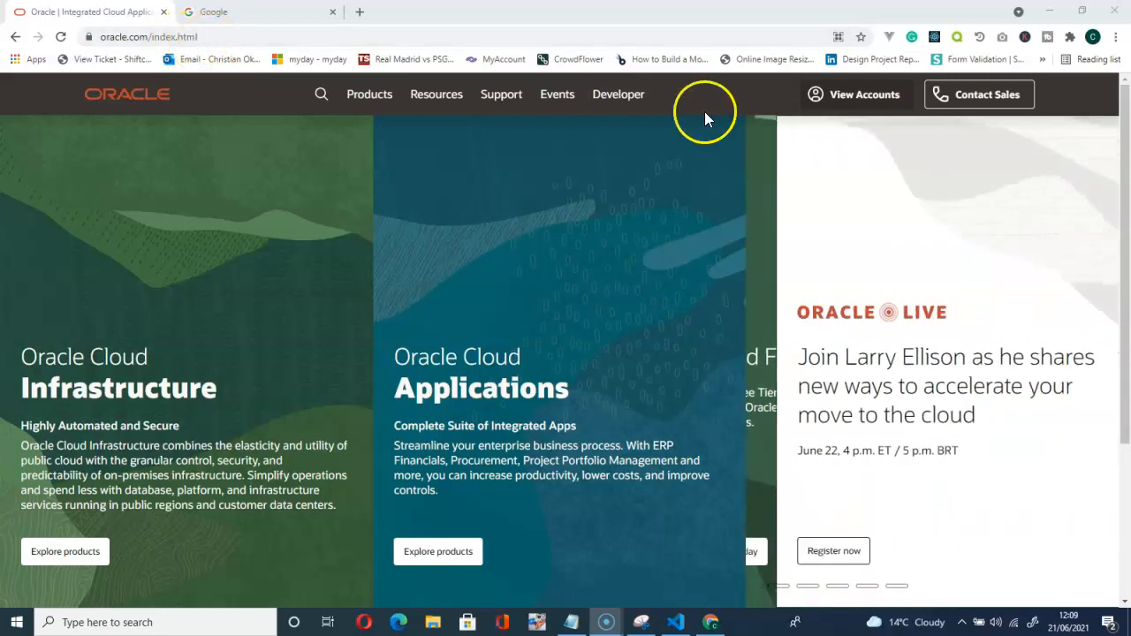
pyautogui.click(864, 97)
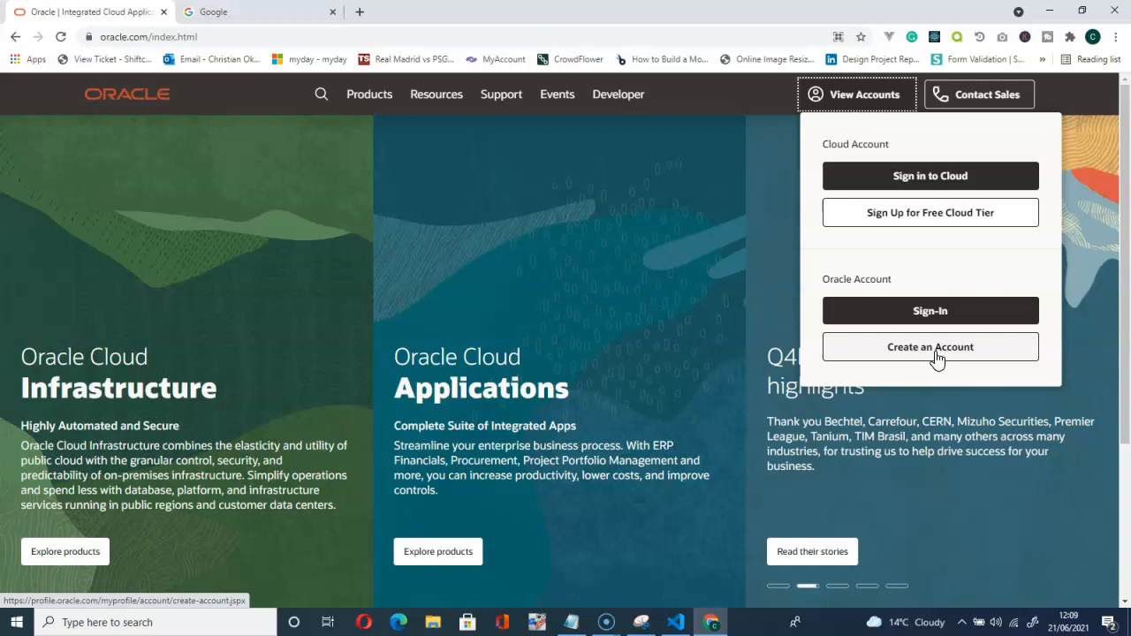
# Choose Oracle Account Sign-In and sign in with the autofilled username and password.
pyautogui.click(927, 319)
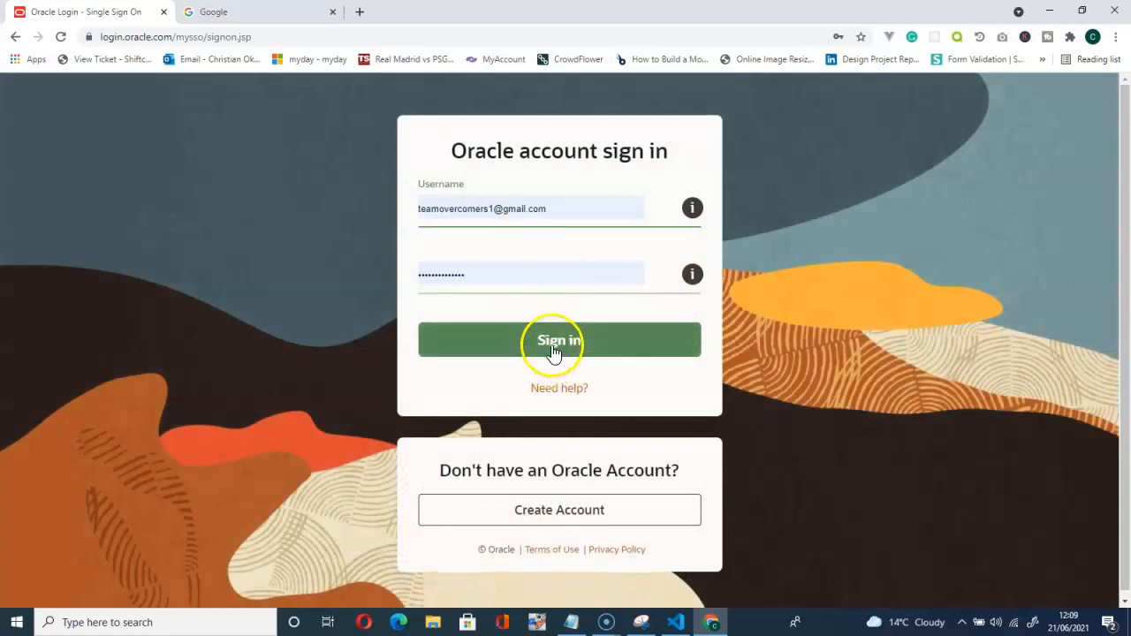
pyautogui.click(553, 350)
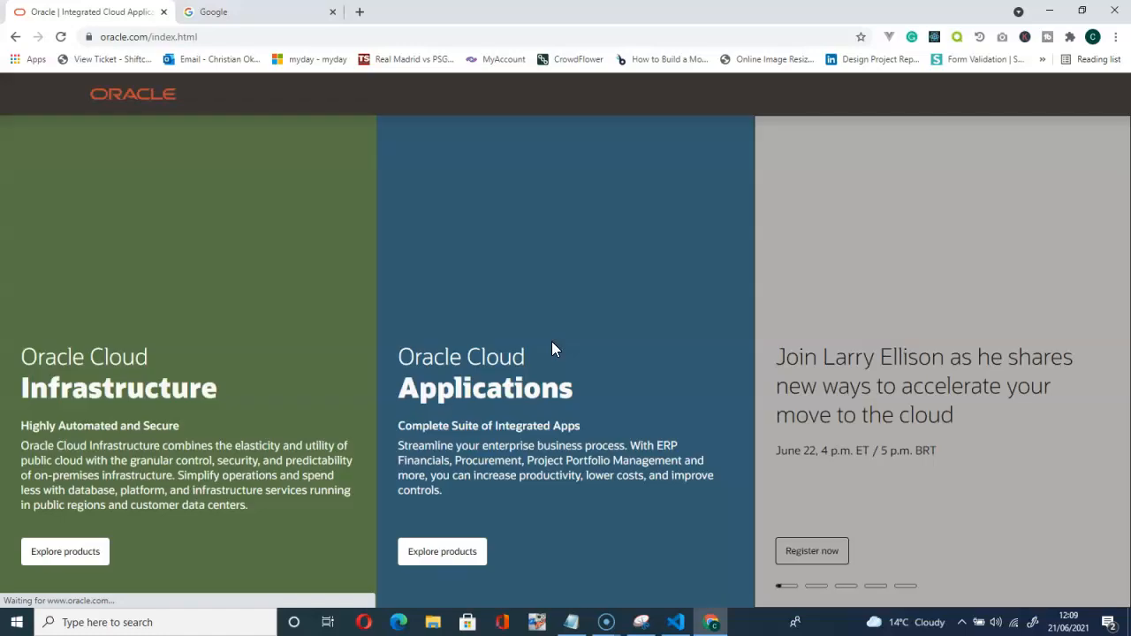
# On the Google tab, search for 'oracle download' from the suggestions after typing 'or'.
pyautogui.click(246, 20)
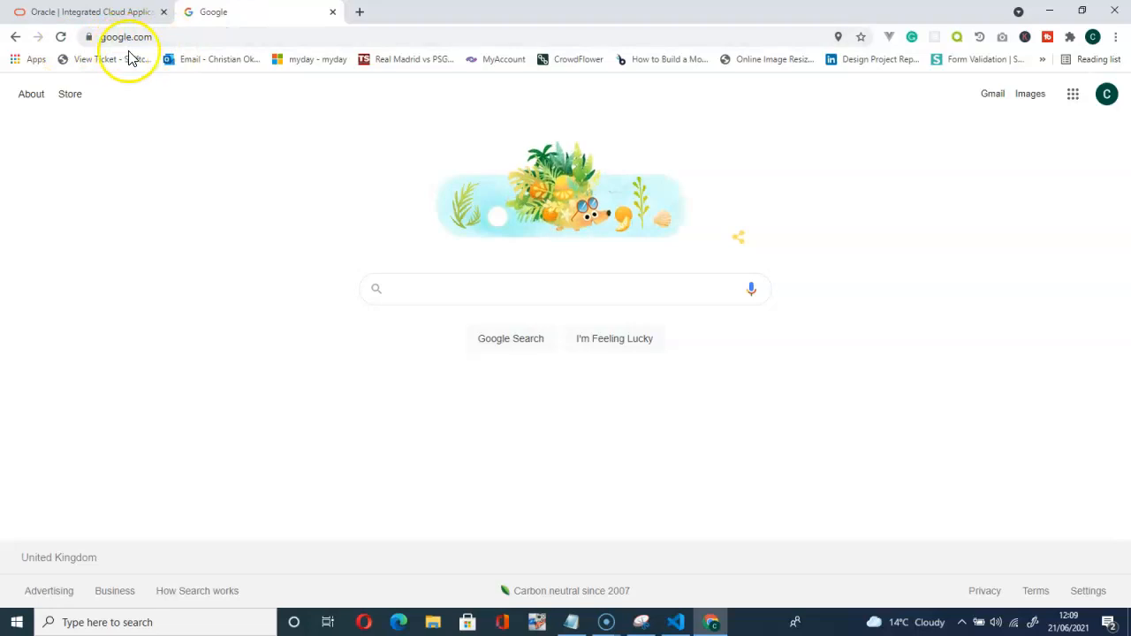
pyautogui.click(412, 283)
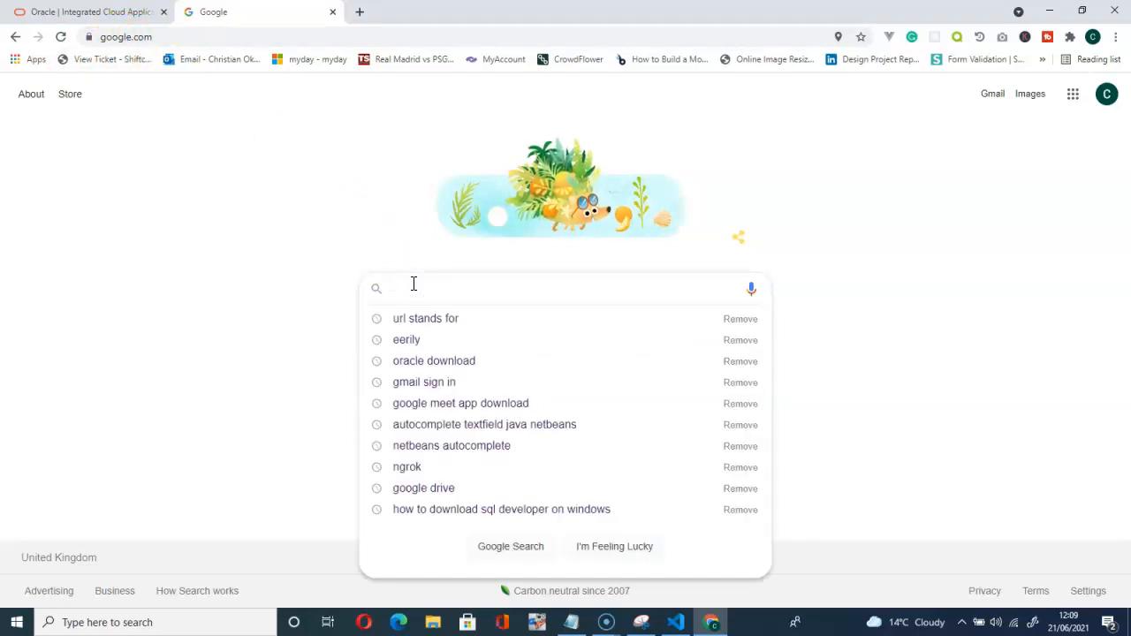
pyautogui.write('or')
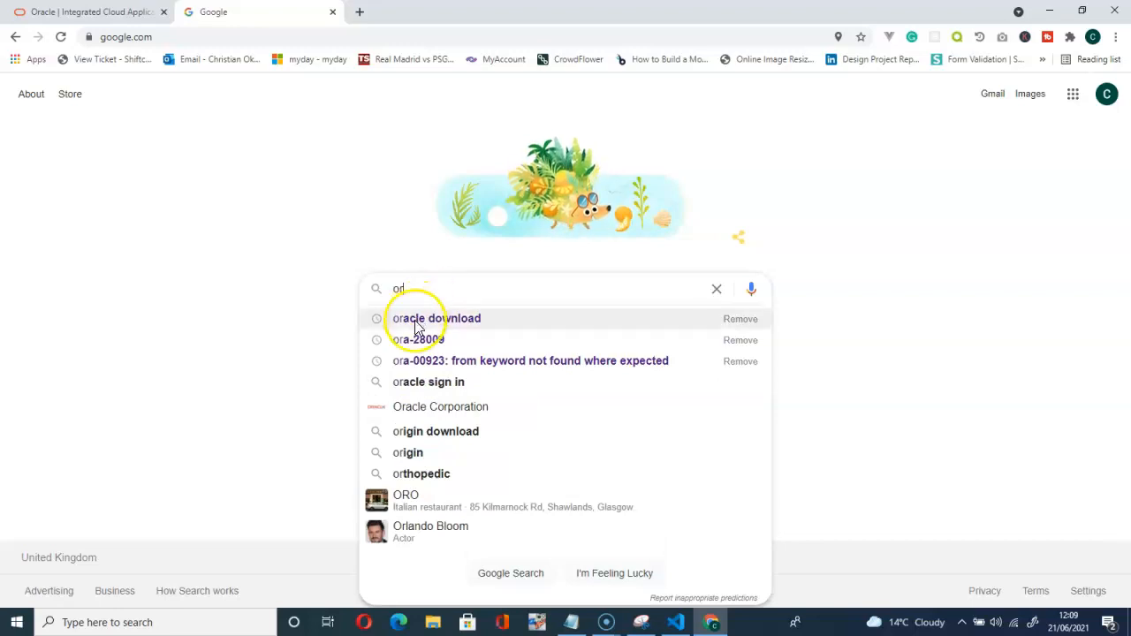
pyautogui.click(416, 320)
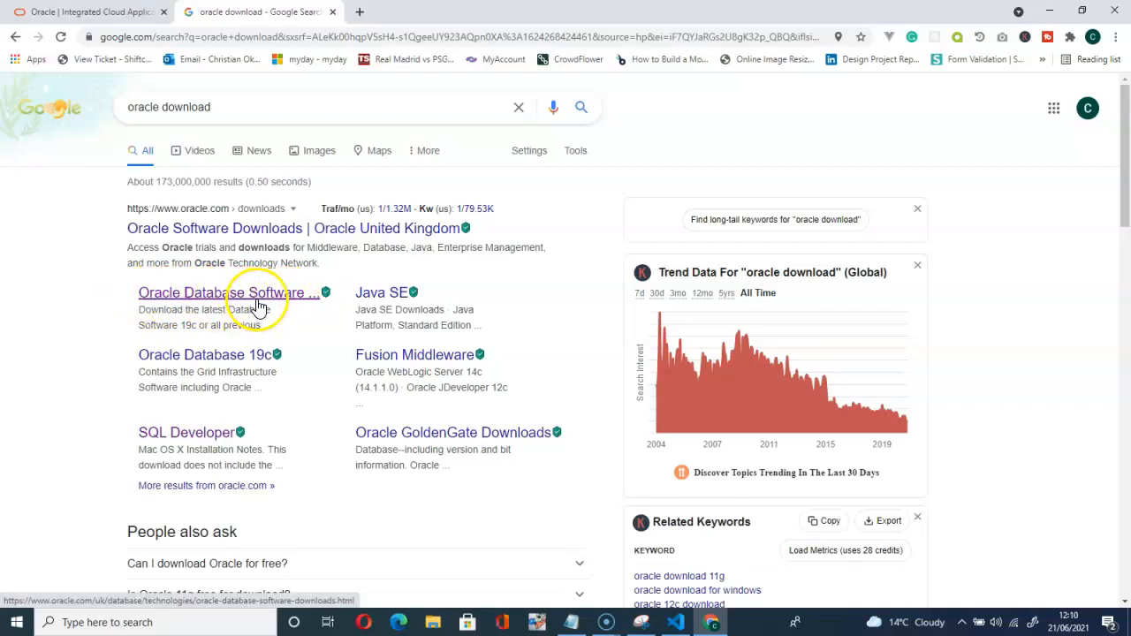
# Go from Oracle Database Software Downloads to the 11g Release 2 Express Edition for Windows 64 archive.
pyautogui.click(215, 297)
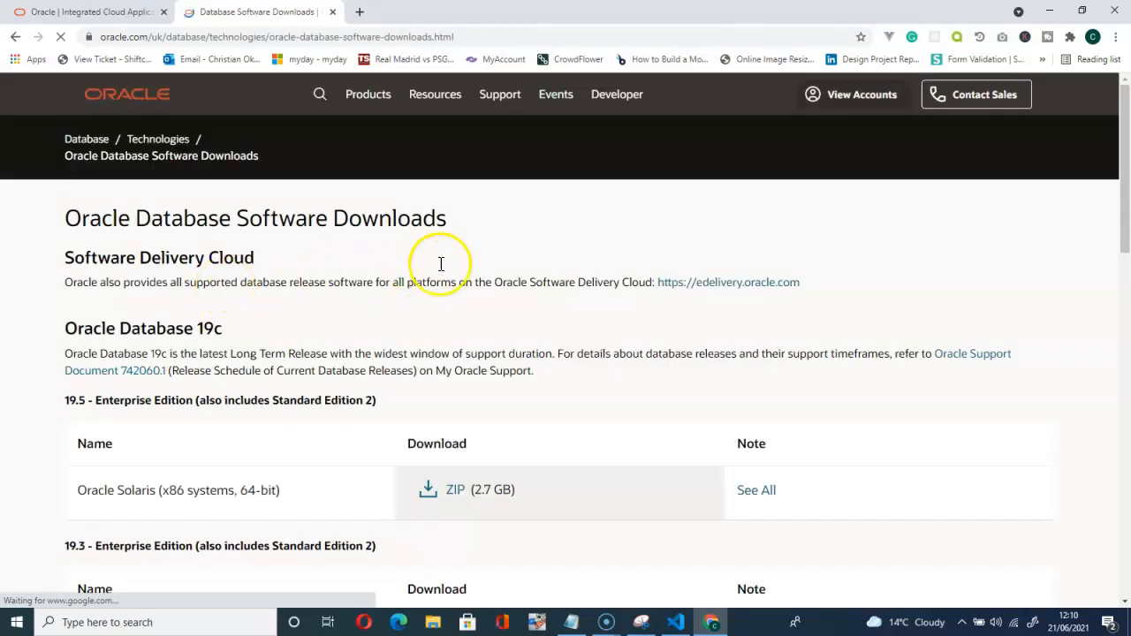
pyautogui.scroll(-1, 442, 266)
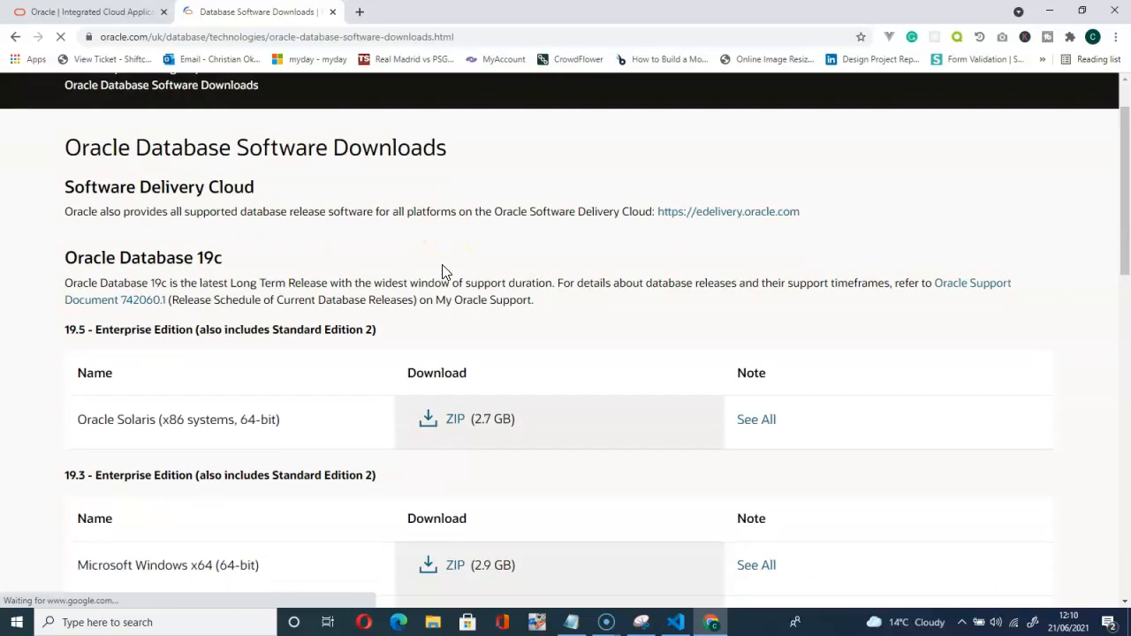
pyautogui.scroll(-2, 442, 271)
pyautogui.scroll(-3, 364, 268)
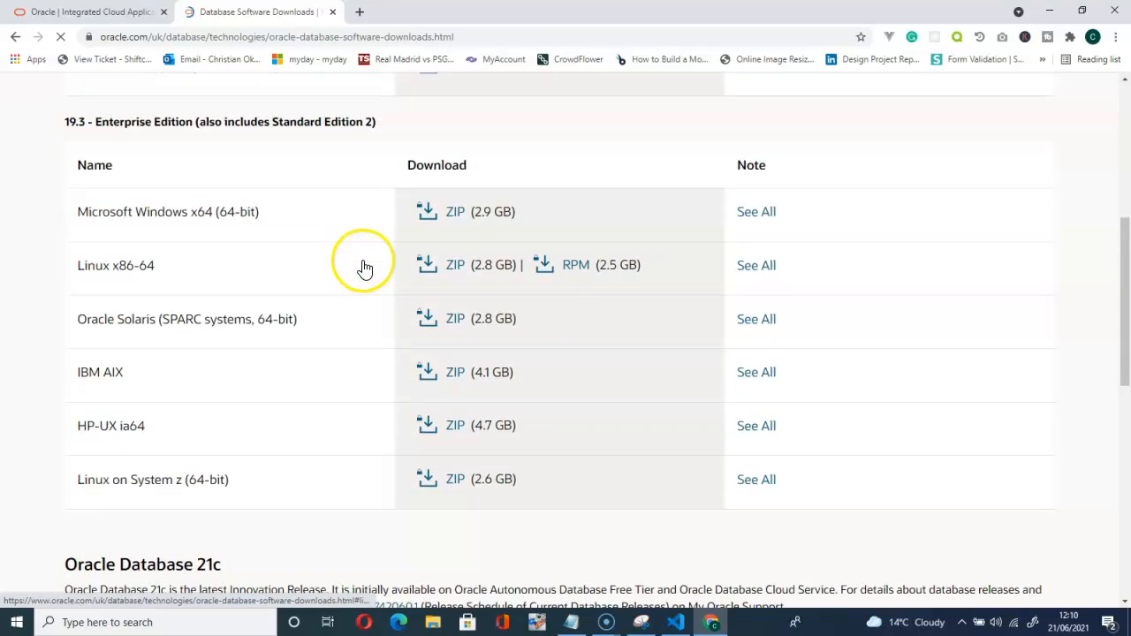
pyautogui.scroll(-6, 365, 268)
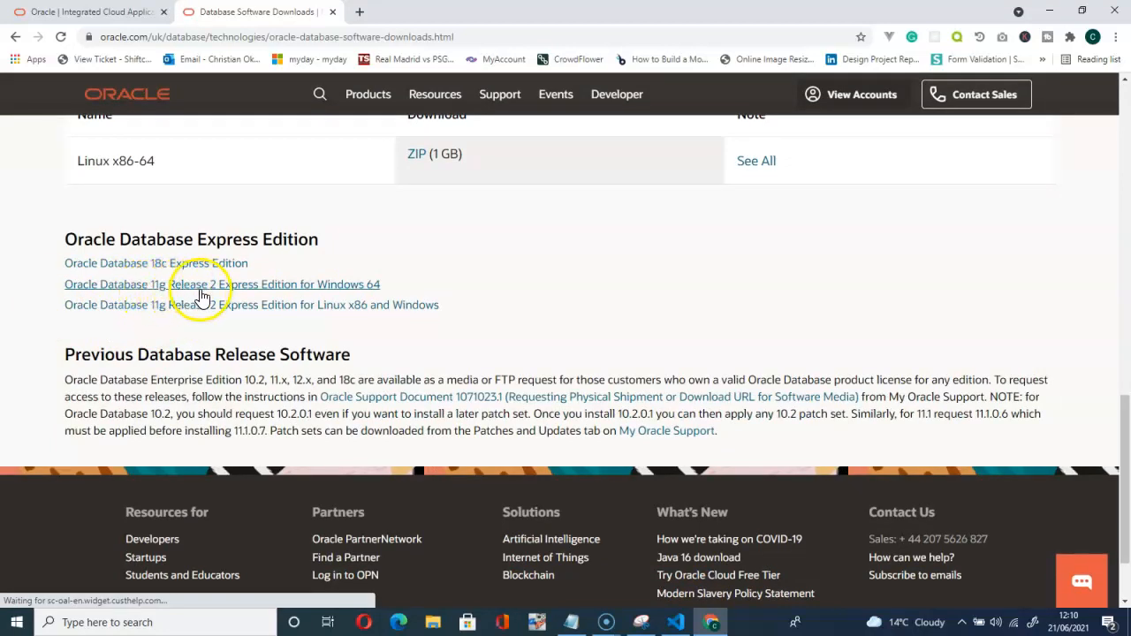
pyautogui.click(329, 285)
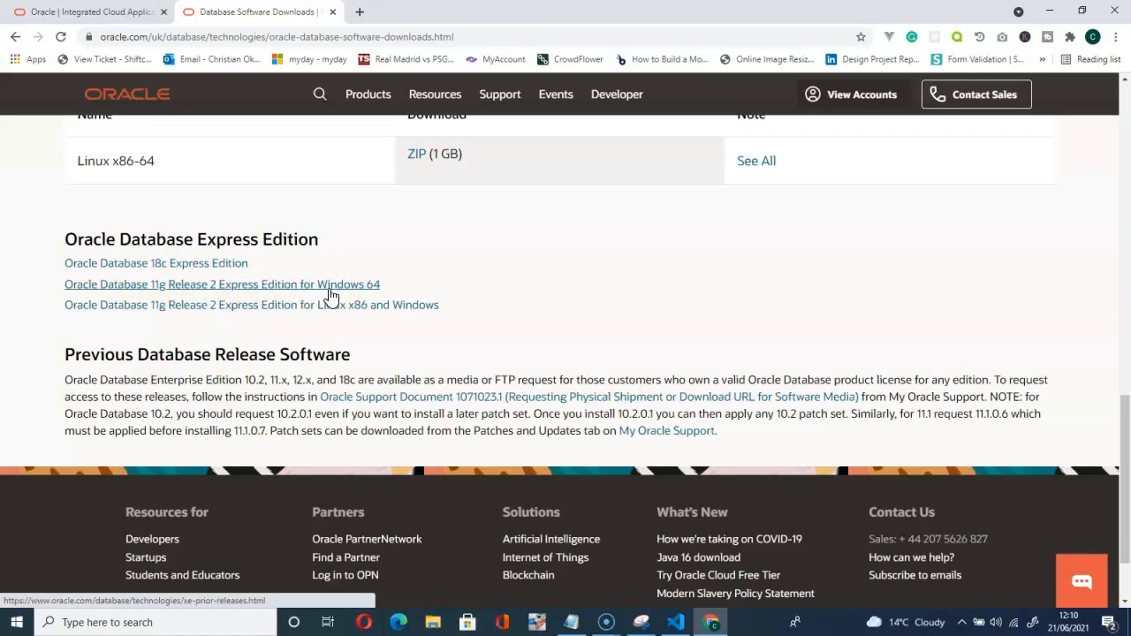
pyautogui.click(228, 289)
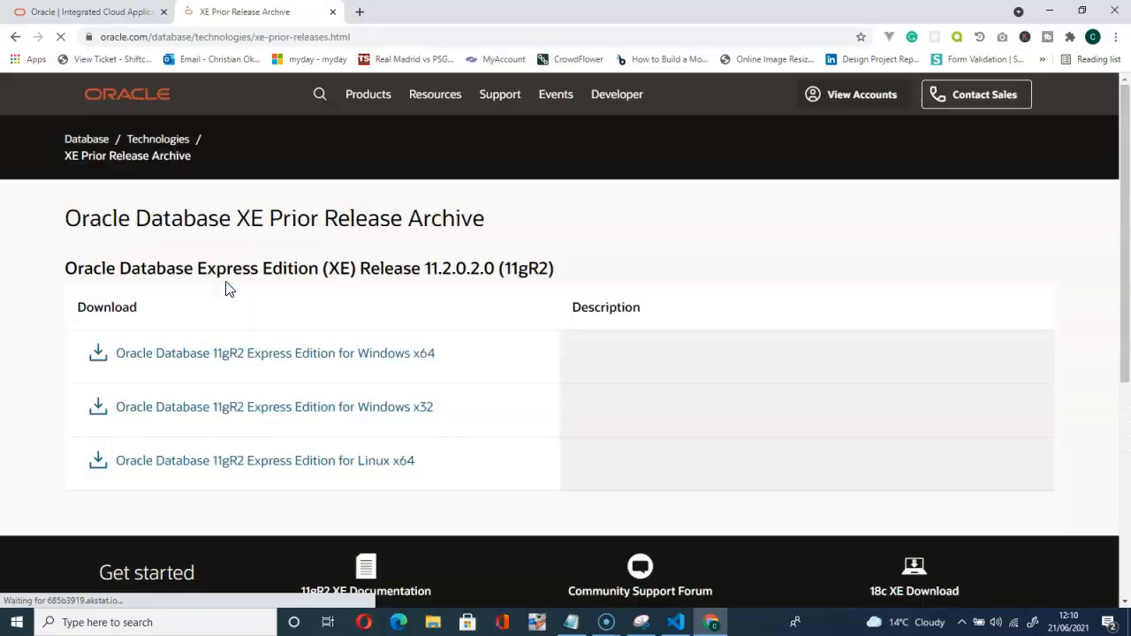
# Start the Oracle Database 11gR2 Express Edition for Windows x64 download to bring up its license prompt.
pyautogui.scroll(-2, 477, 310)
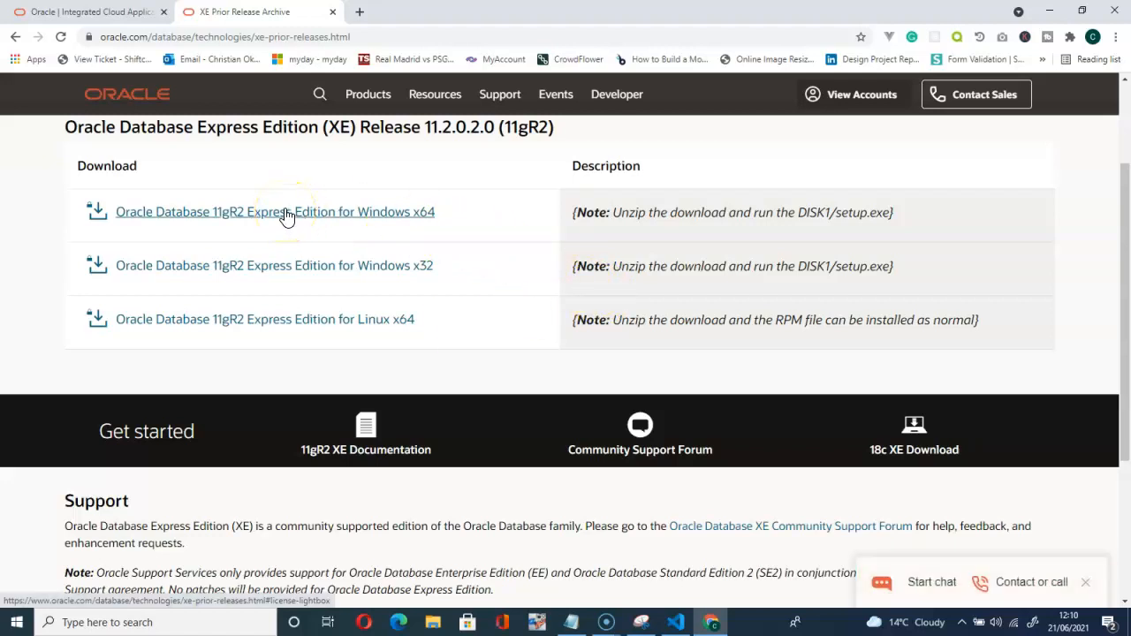
pyautogui.click(286, 213)
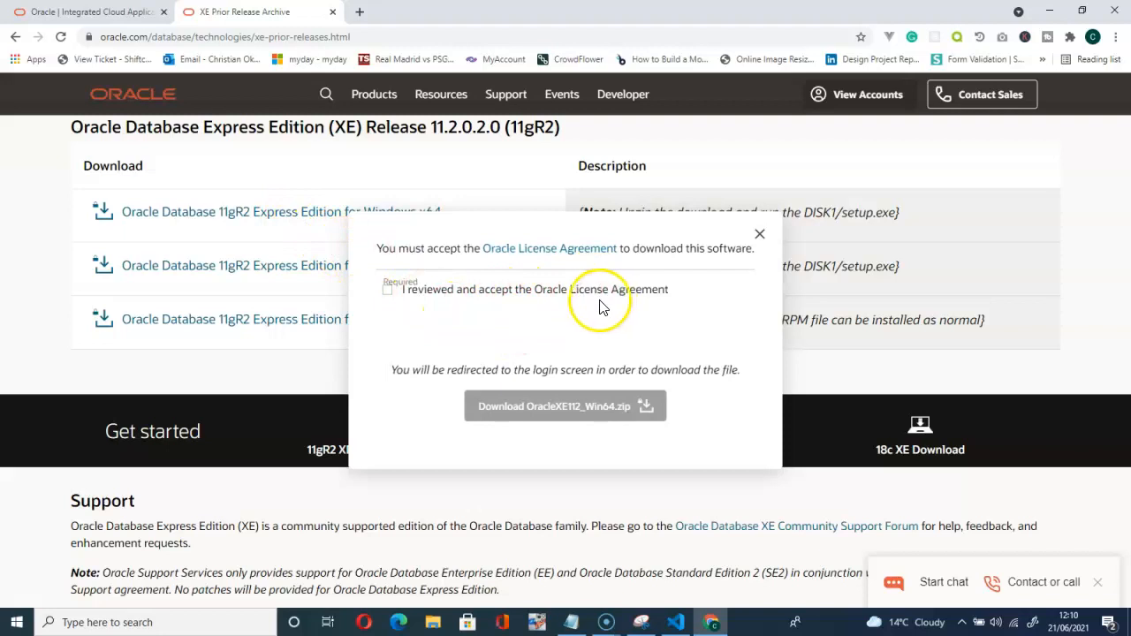
# Accept the Oracle License Agreement and download the 317 MB OracleXE112_Win64.zip.
pyautogui.click(388, 292)
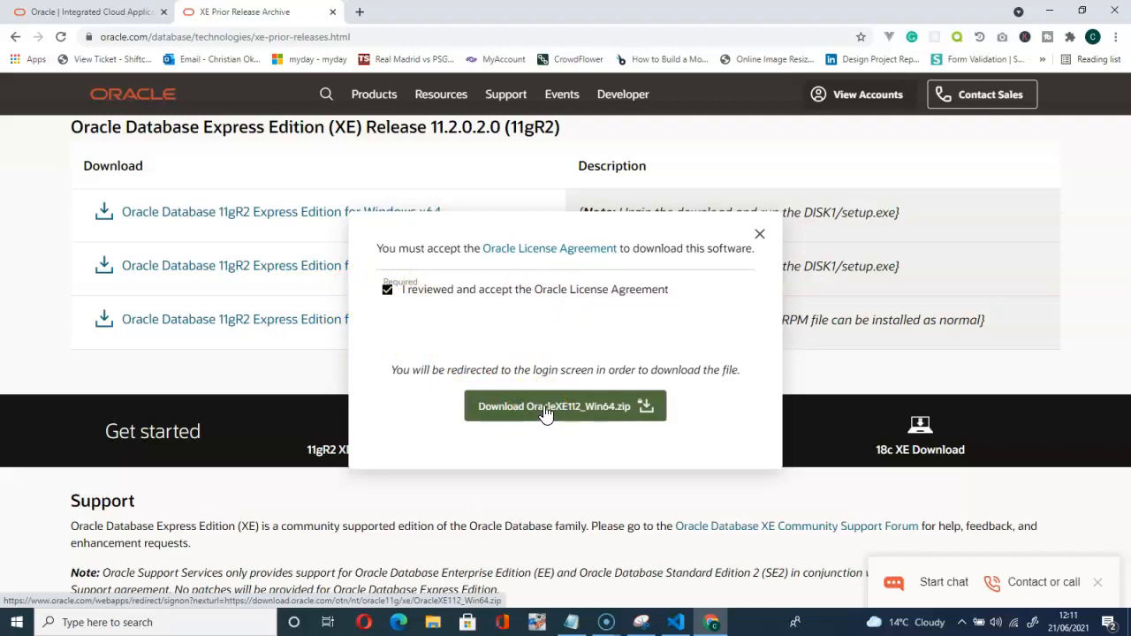
pyautogui.click(546, 409)
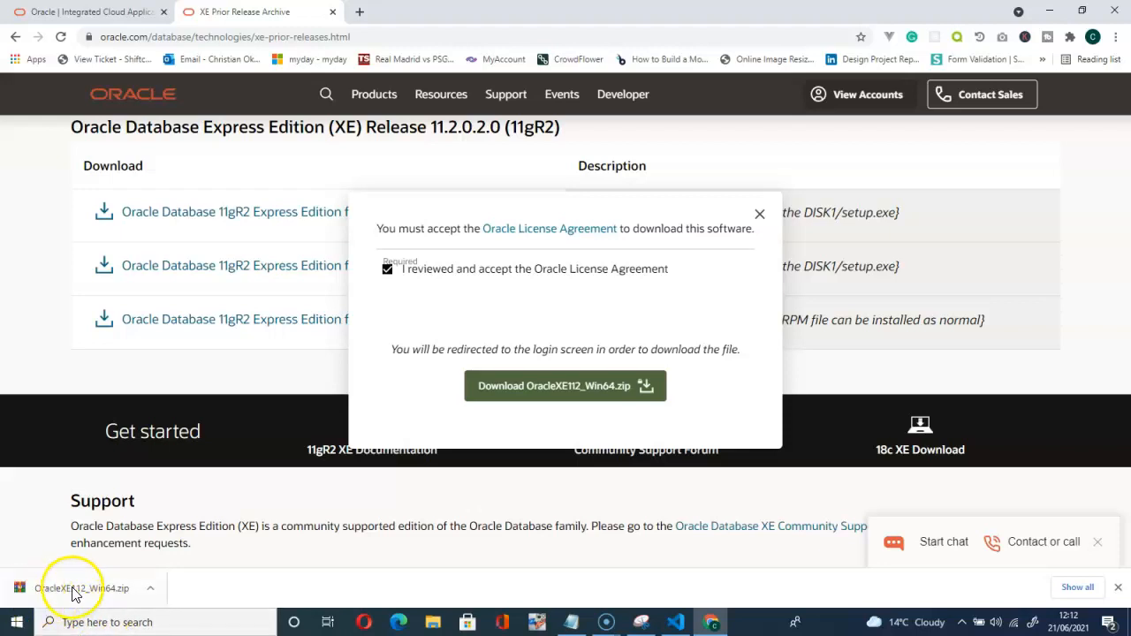
# Show OracleXE112_Win64.zip in the Downloads folder and extract it there.
pyautogui.click(152, 591)
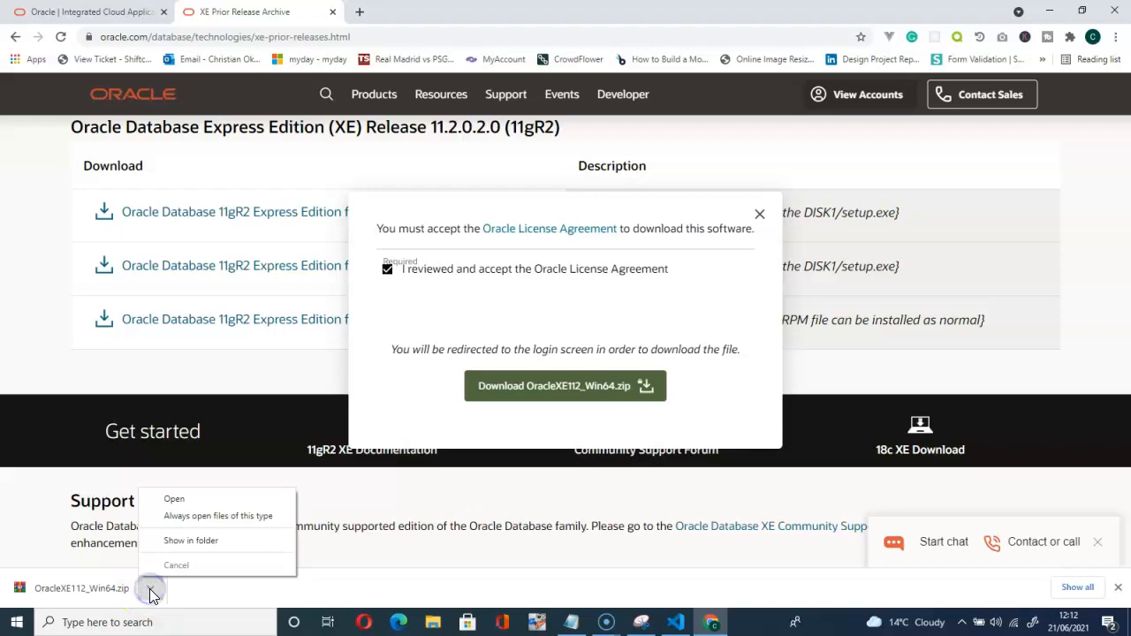
pyautogui.click(190, 541)
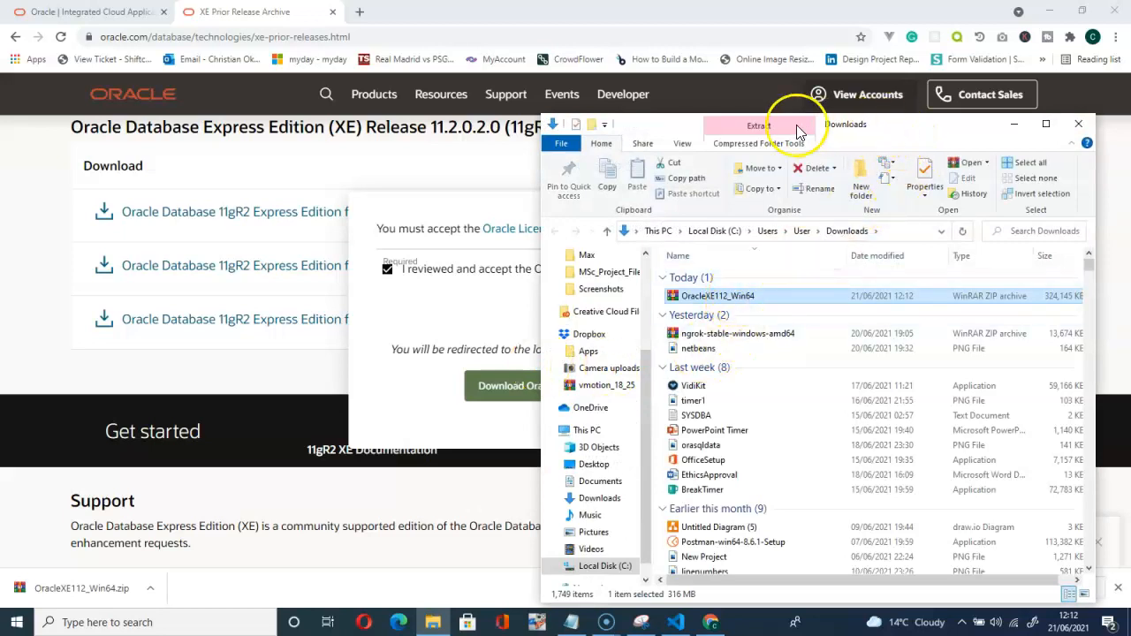
pyautogui.rightClick(721, 301)
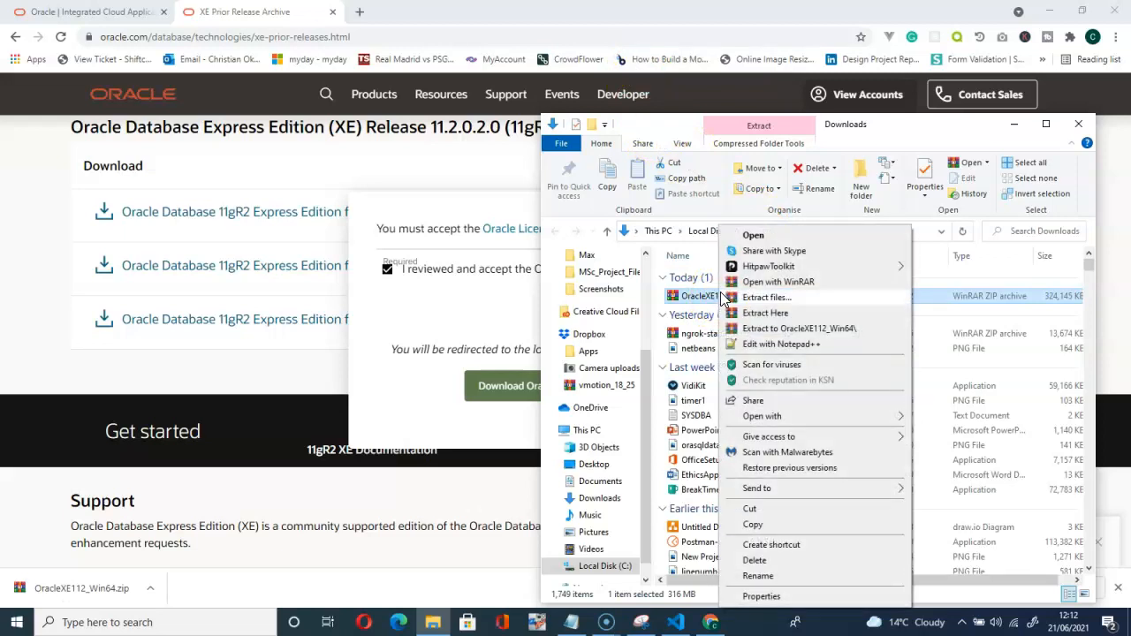
pyautogui.click(774, 313)
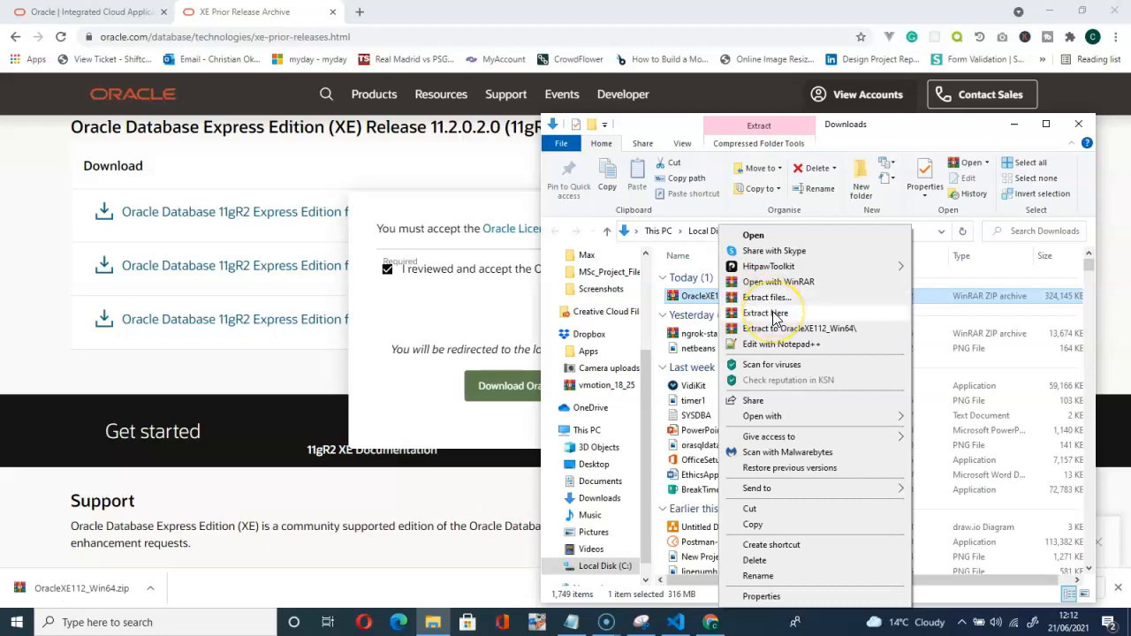
pyautogui.rightClick(699, 299)
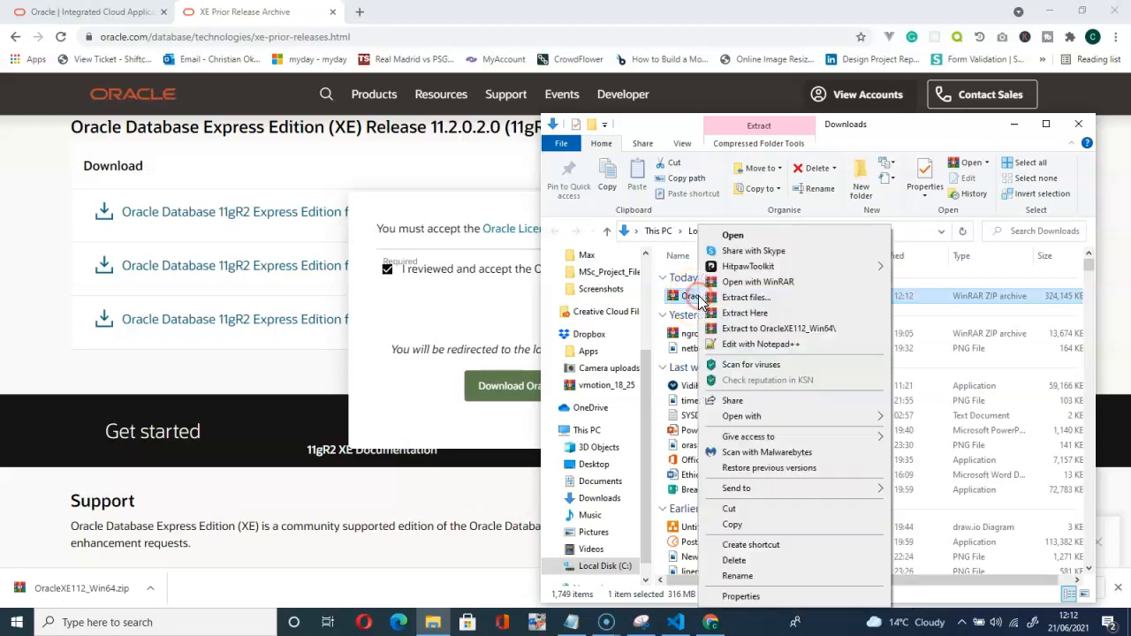
pyautogui.click(760, 315)
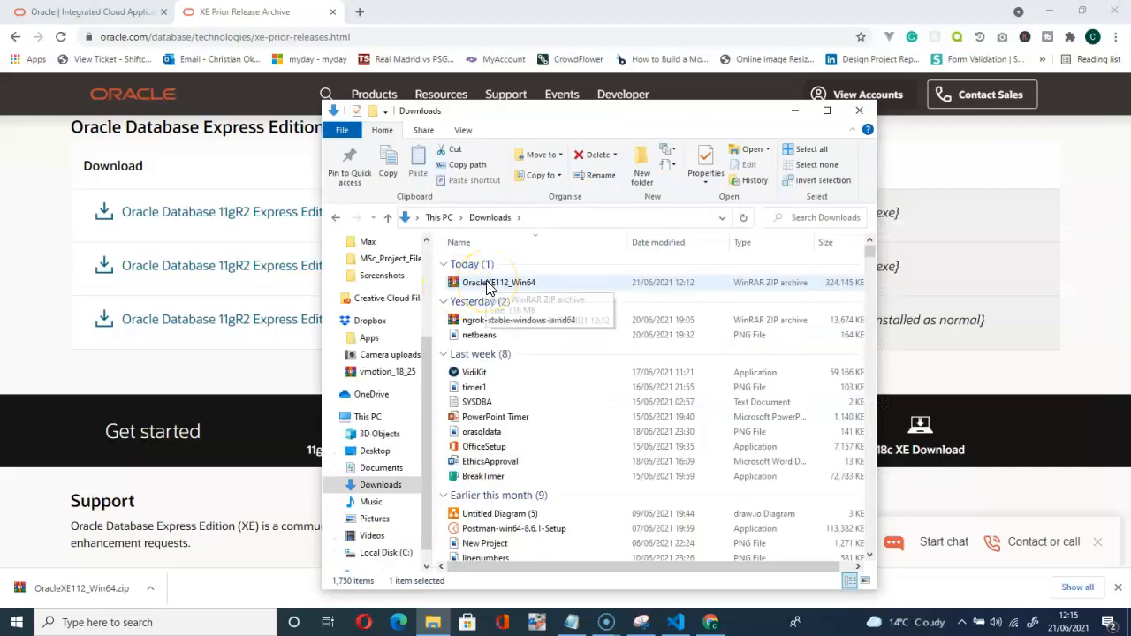
# Open the extracted DISK1 folder and select the setup application.
pyautogui.click(486, 285)
pyautogui.rightClick(486, 286)
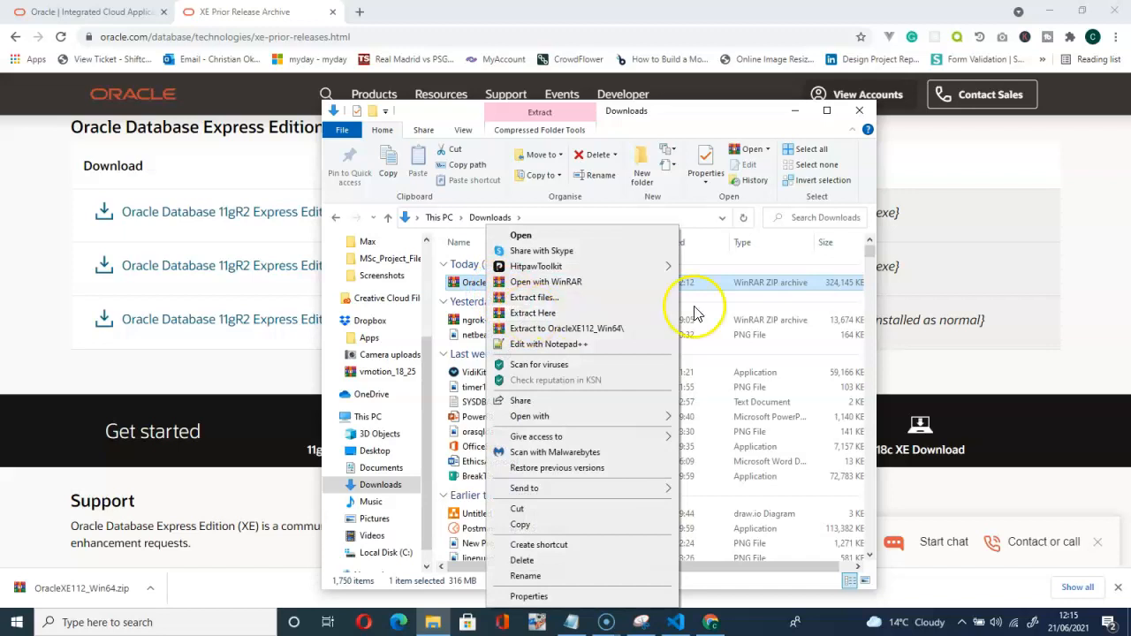
pyautogui.click(869, 253)
pyautogui.moveTo(871, 255); pyautogui.dragTo(879, 548)
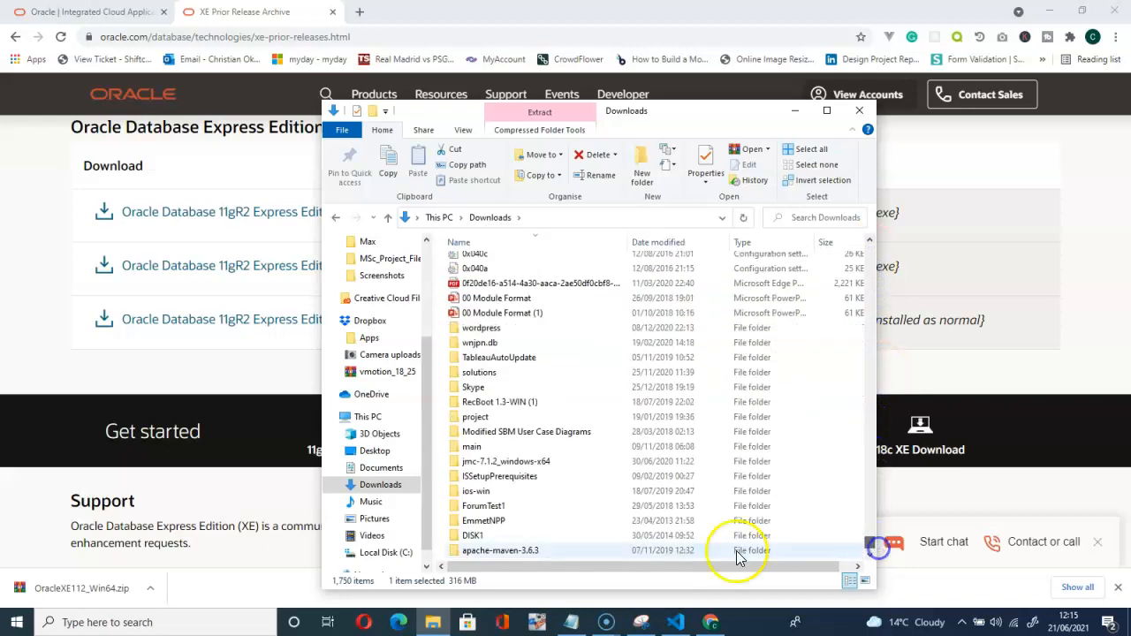
pyautogui.doubleClick(471, 538)
pyautogui.click(473, 292)
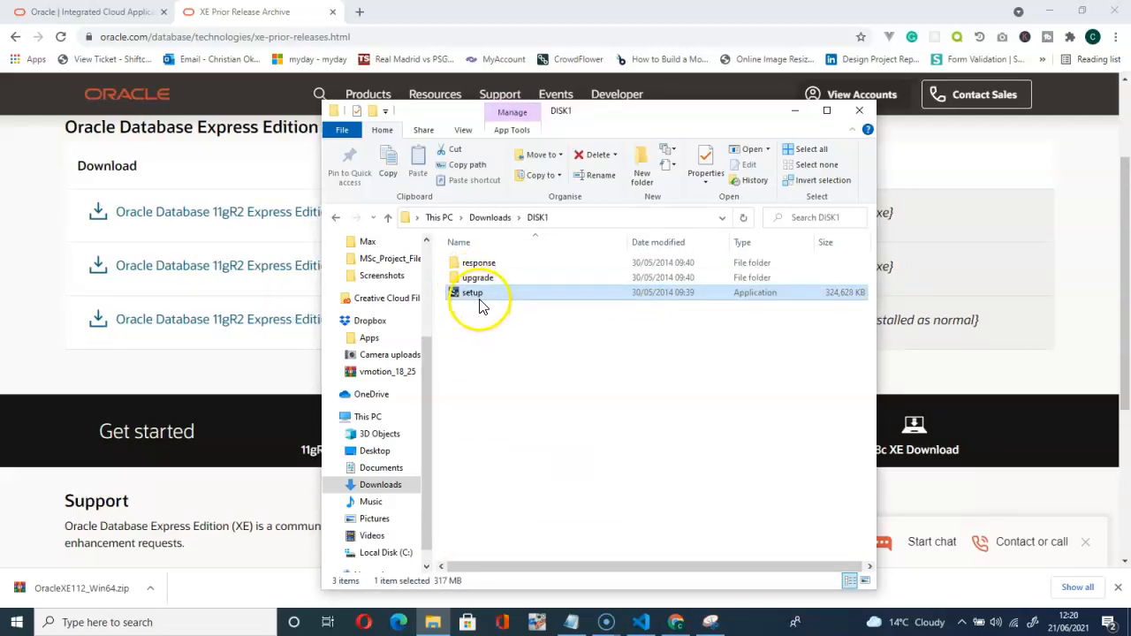
# Run setup from DISK1 as administrator to launch the Oracle XE InstallShield Wizard.
pyautogui.doubleClick(477, 294)
pyautogui.rightClick(479, 297)
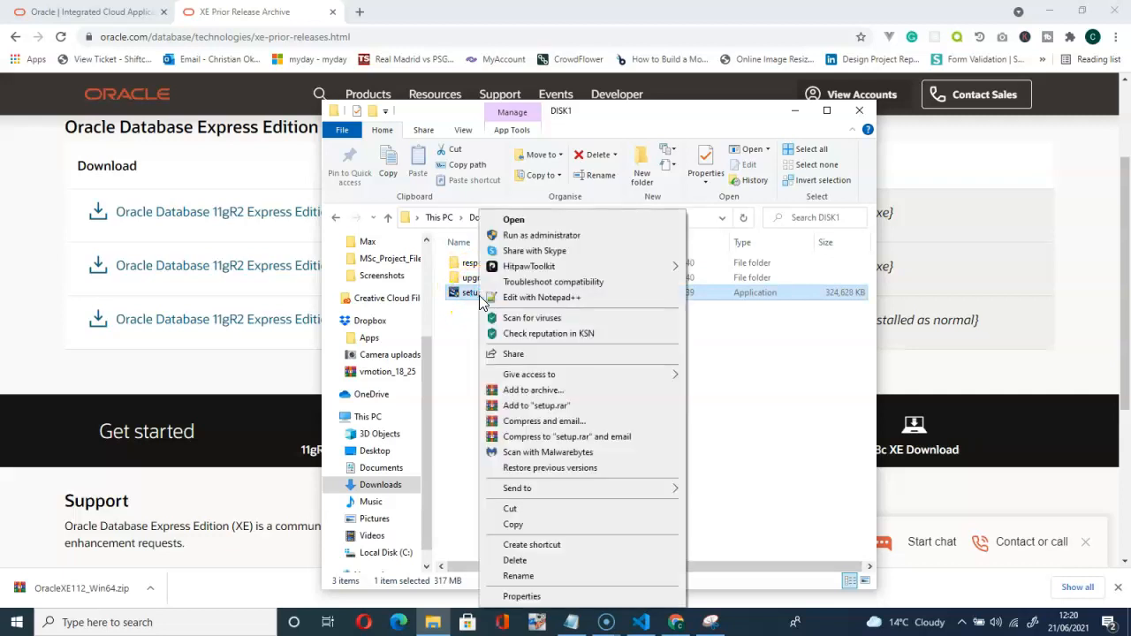
pyautogui.click(527, 237)
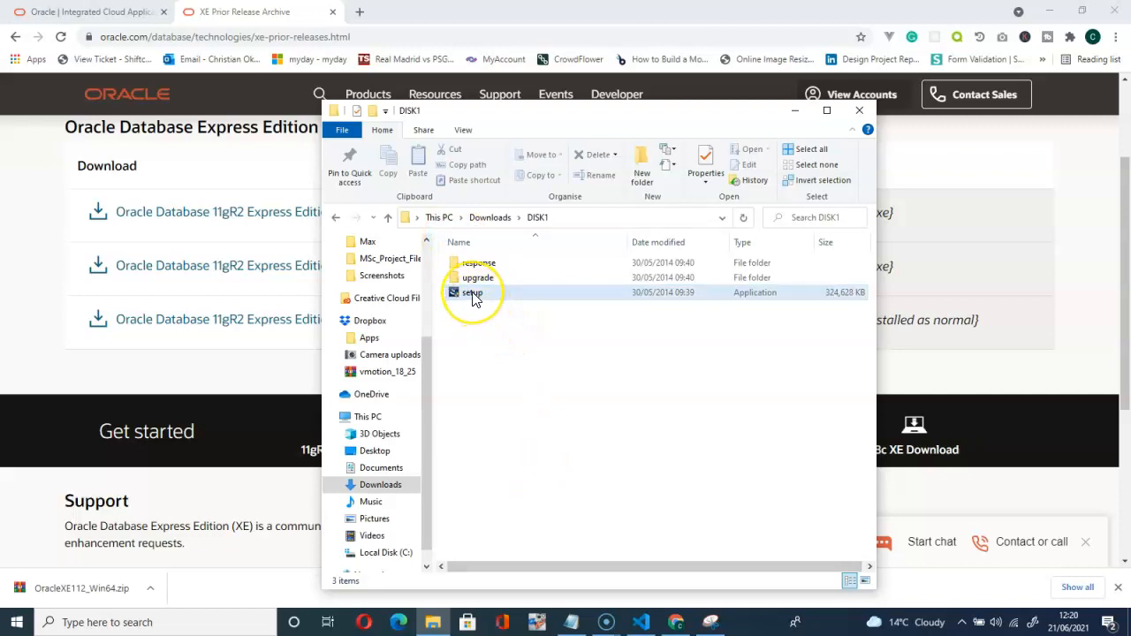
pyautogui.click(473, 297)
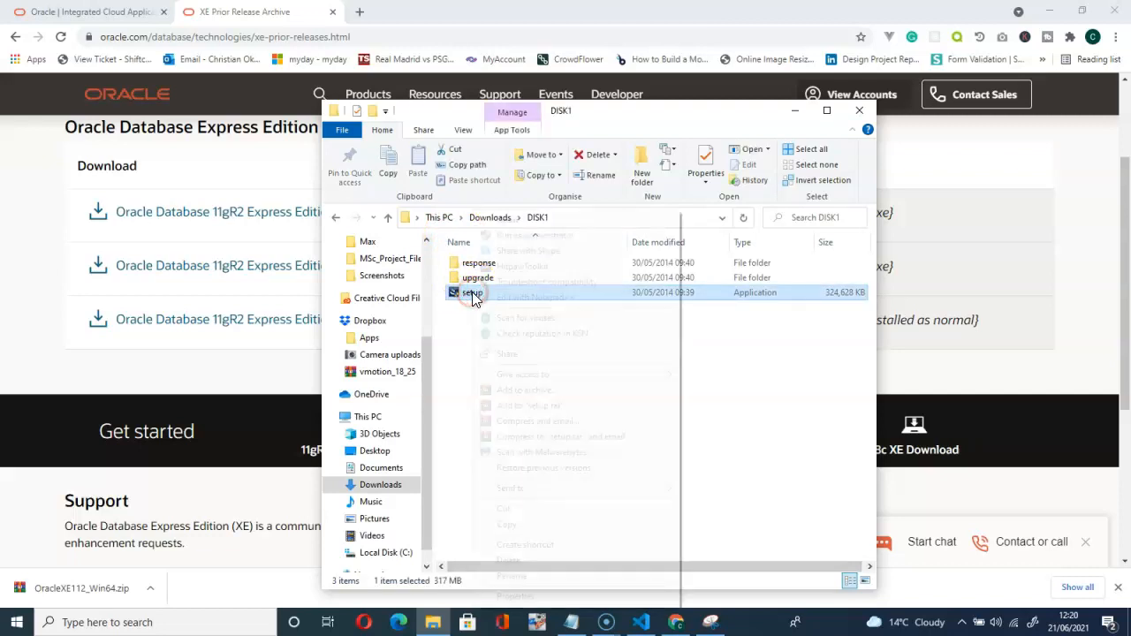
pyautogui.rightClick(474, 298)
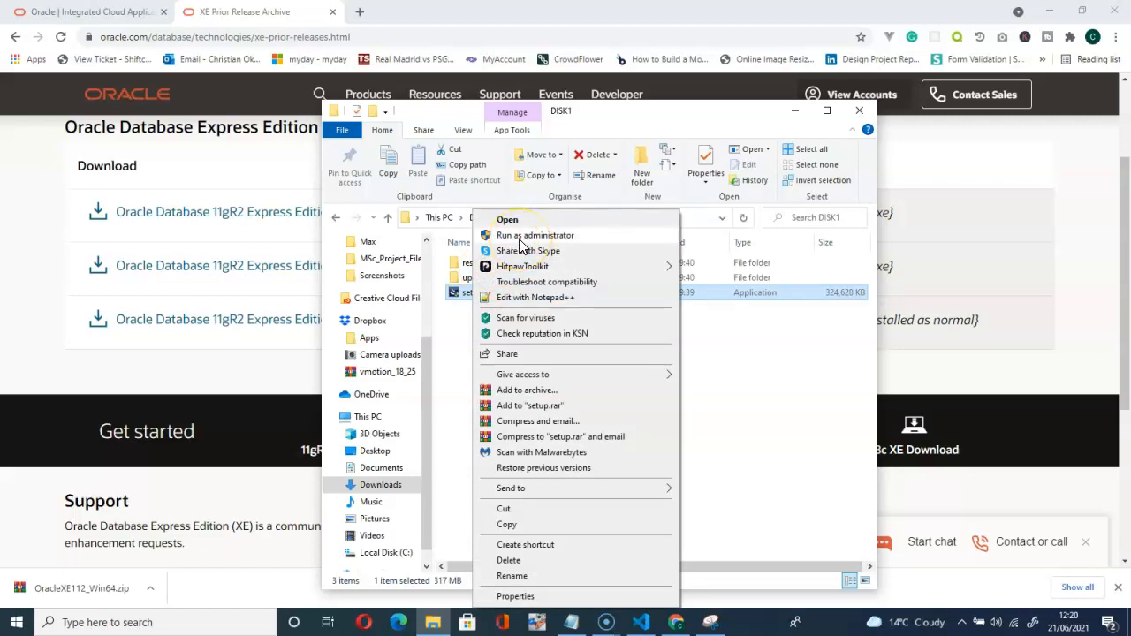
pyautogui.click(521, 236)
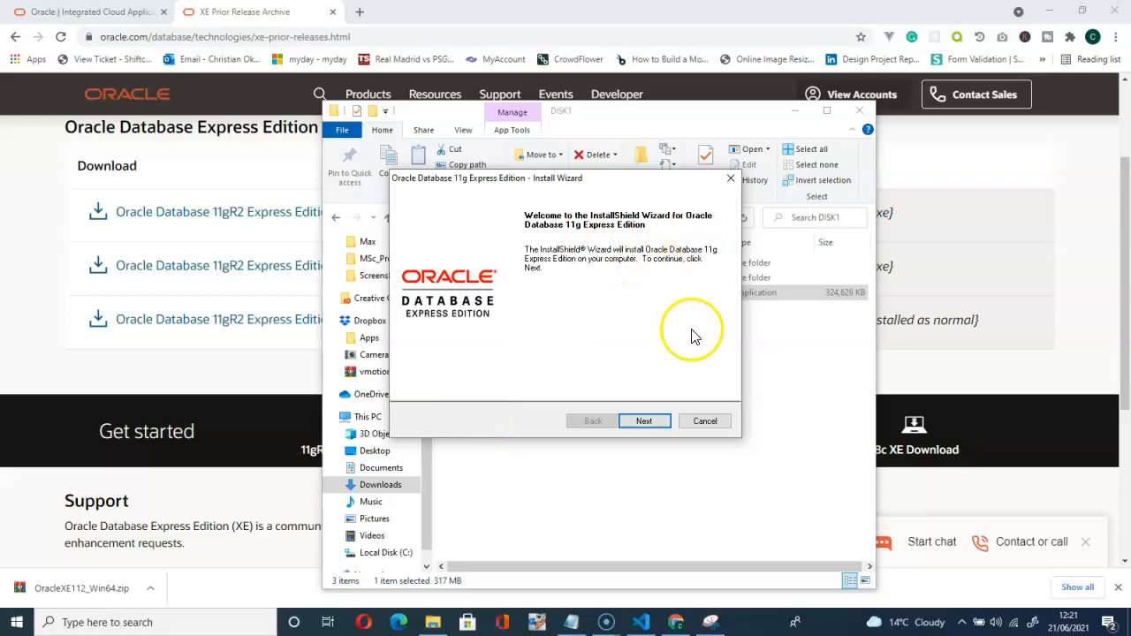
# Move past the welcome page, accept the license terms, and continue to the prerequisite check.
pyautogui.click(651, 423)
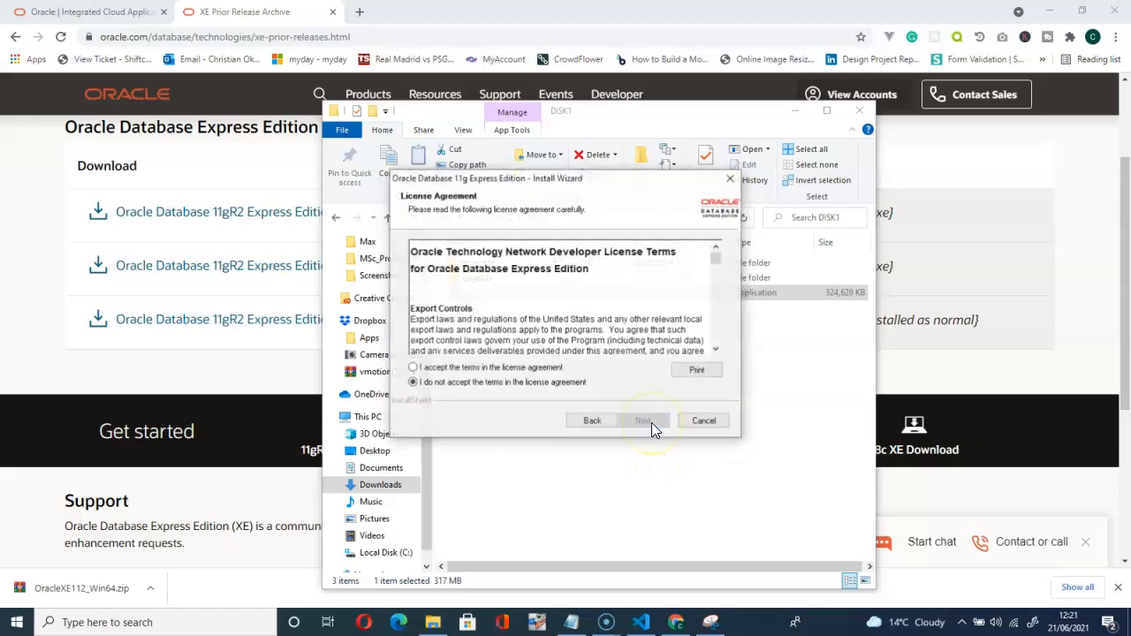
pyautogui.click(413, 368)
pyautogui.scroll(-2, 622, 310)
pyautogui.scroll(-2, 621, 309)
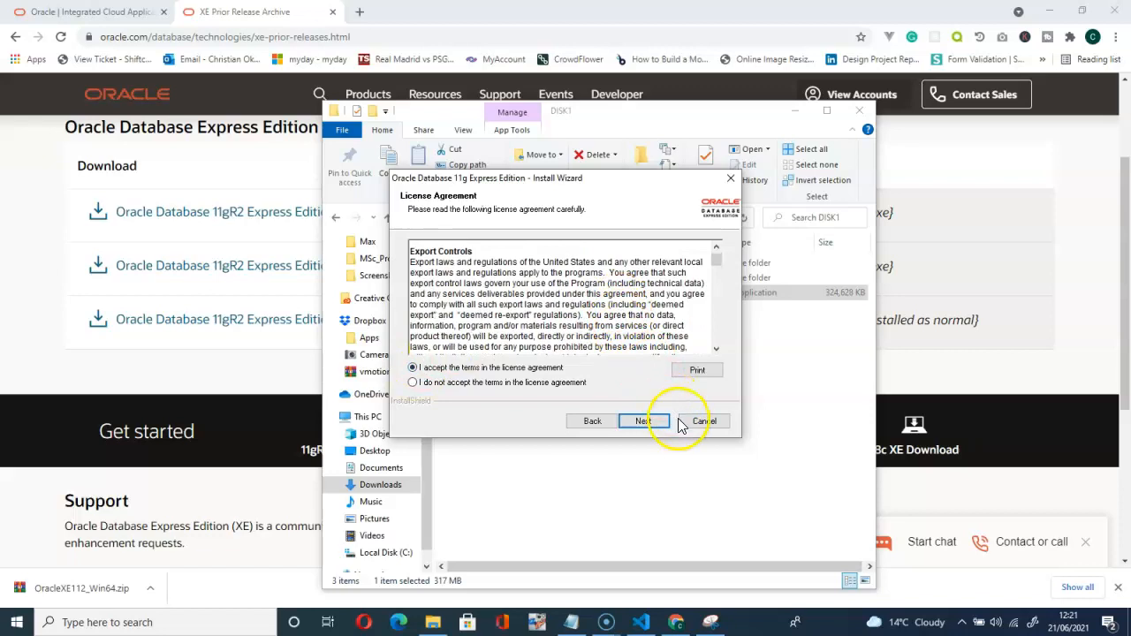
pyautogui.moveTo(716, 263); pyautogui.dragTo(716, 347)
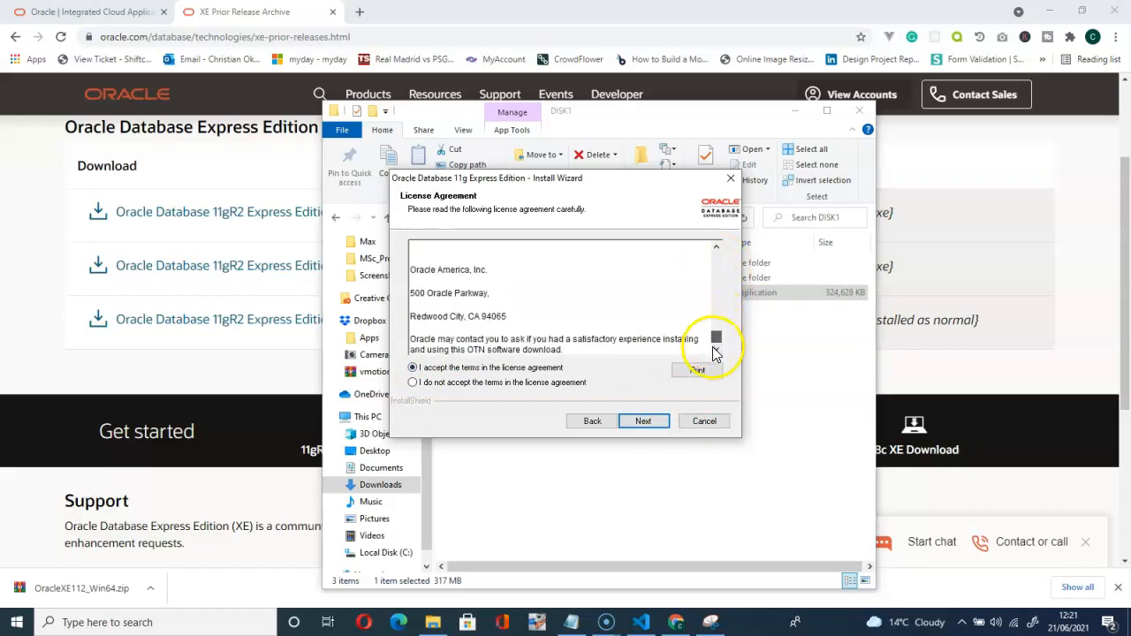
pyautogui.click(643, 423)
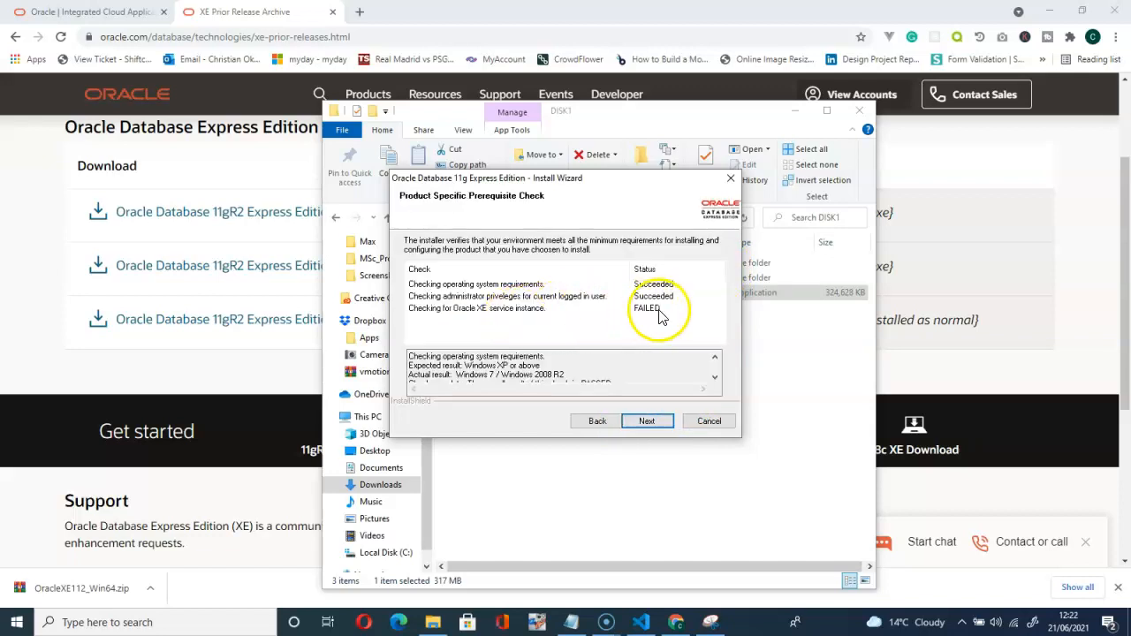
# Scroll the prerequisite details to review the failed Oracle XE service instance check.
pyautogui.scroll(-2, 638, 371)
pyautogui.scroll(-2, 635, 367)
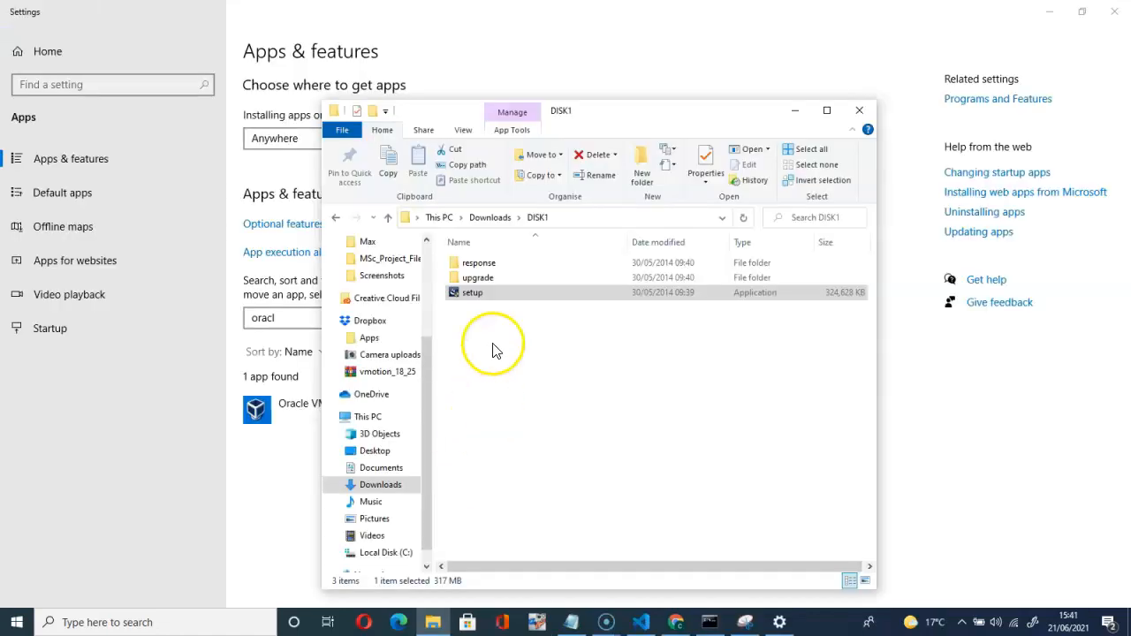
# Run the setup program in DISK1 again, this time as administrator.
pyautogui.click(478, 352)
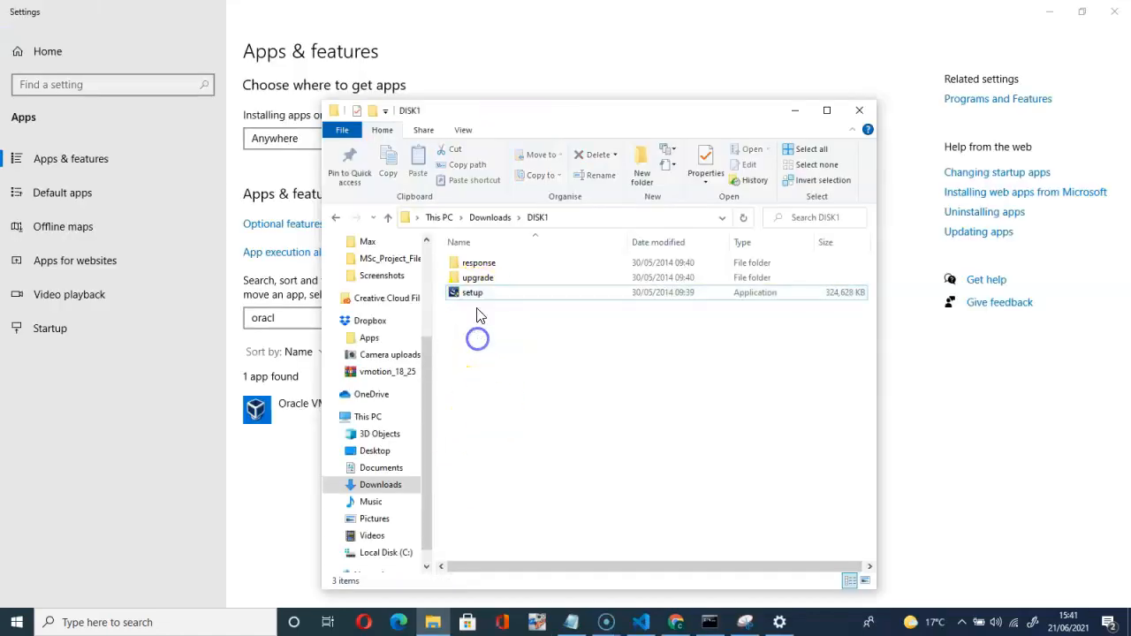
pyautogui.doubleClick(475, 293)
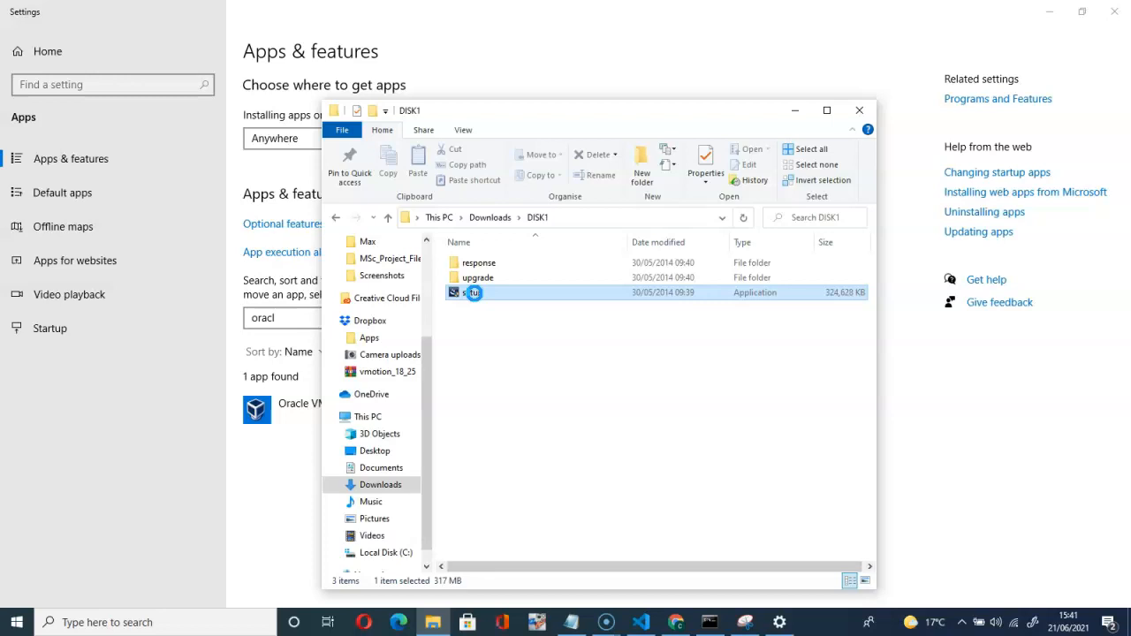
pyautogui.rightClick(475, 293)
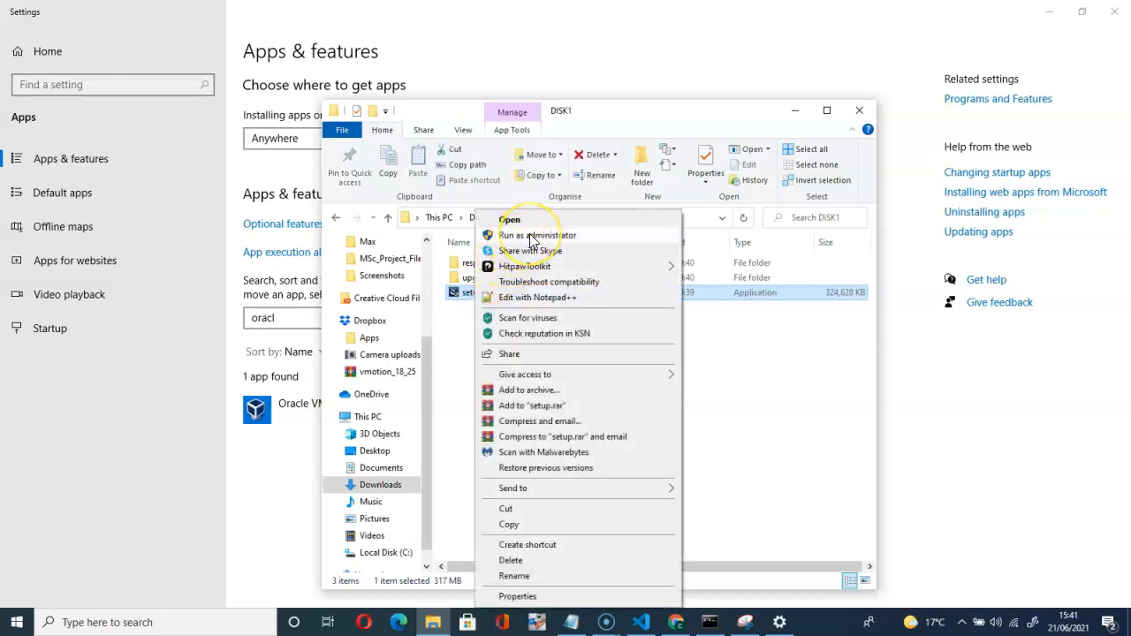
pyautogui.click(533, 236)
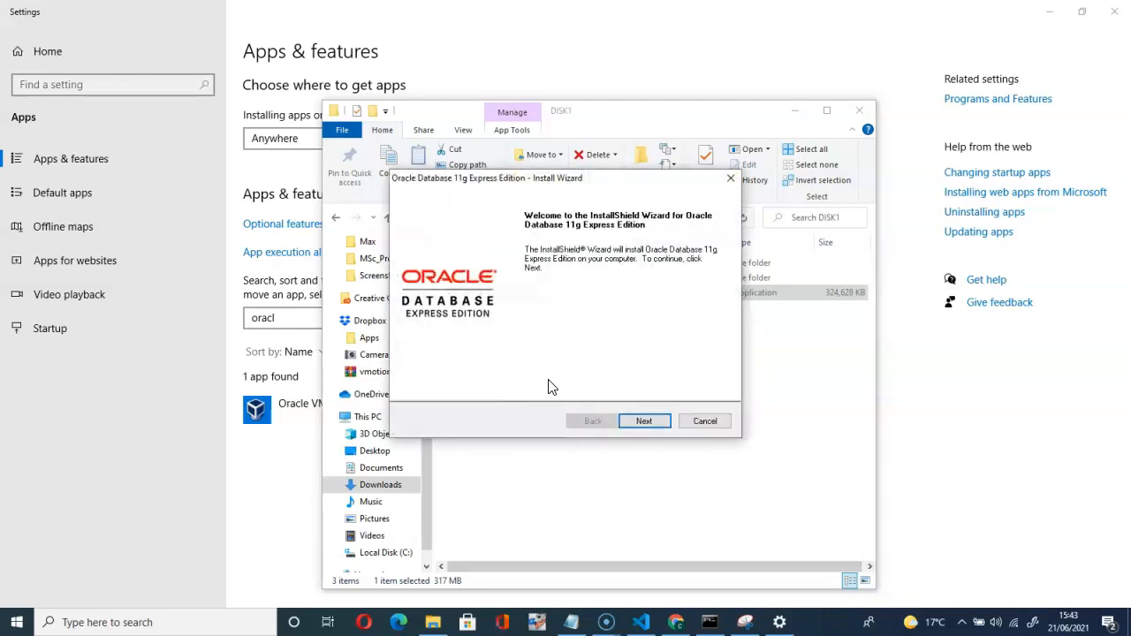
# Accept the license terms and advance to the Choose Destination Location page.
pyautogui.click(646, 423)
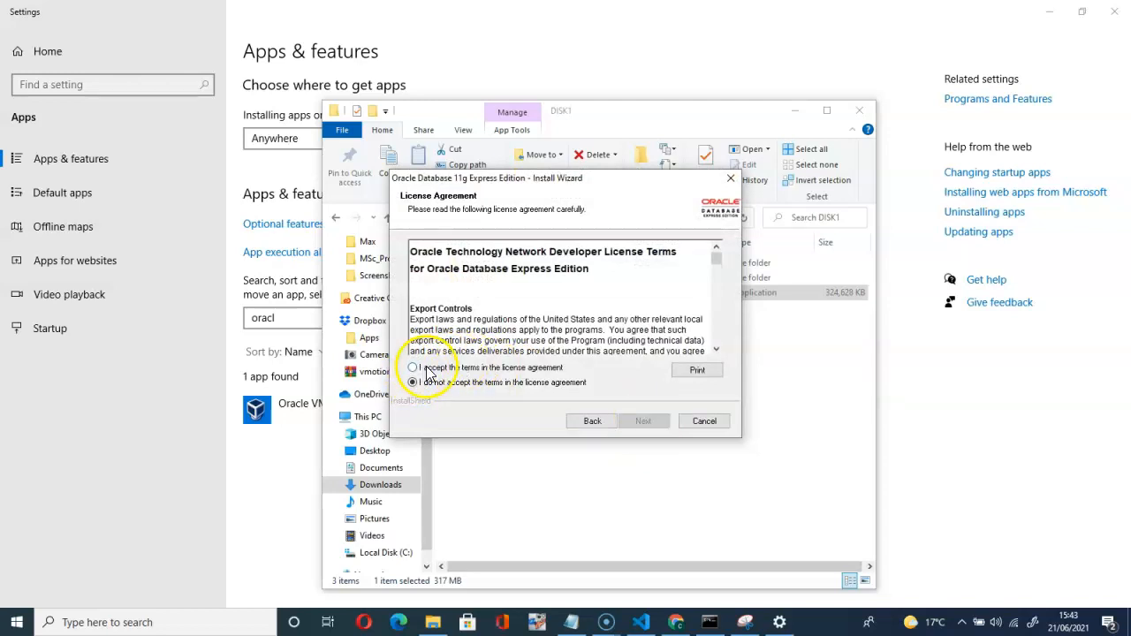
pyautogui.click(415, 368)
pyautogui.click(644, 421)
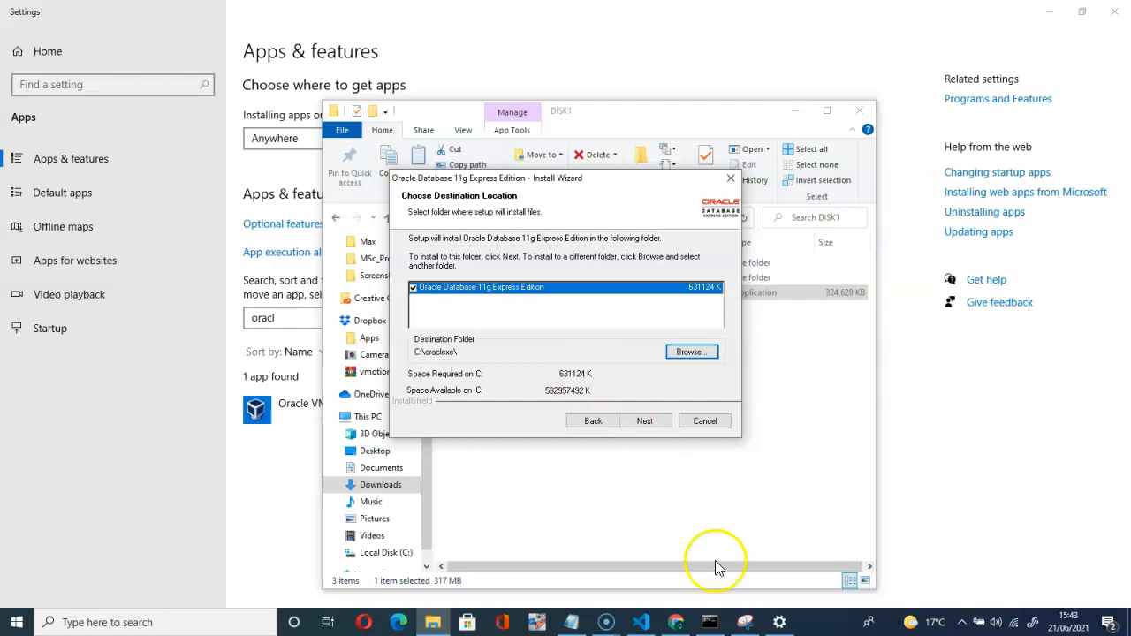
# Keep C:\oraclexe\ as the install folder and continue to the password page.
pyautogui.click(745, 622)
pyautogui.click(747, 624)
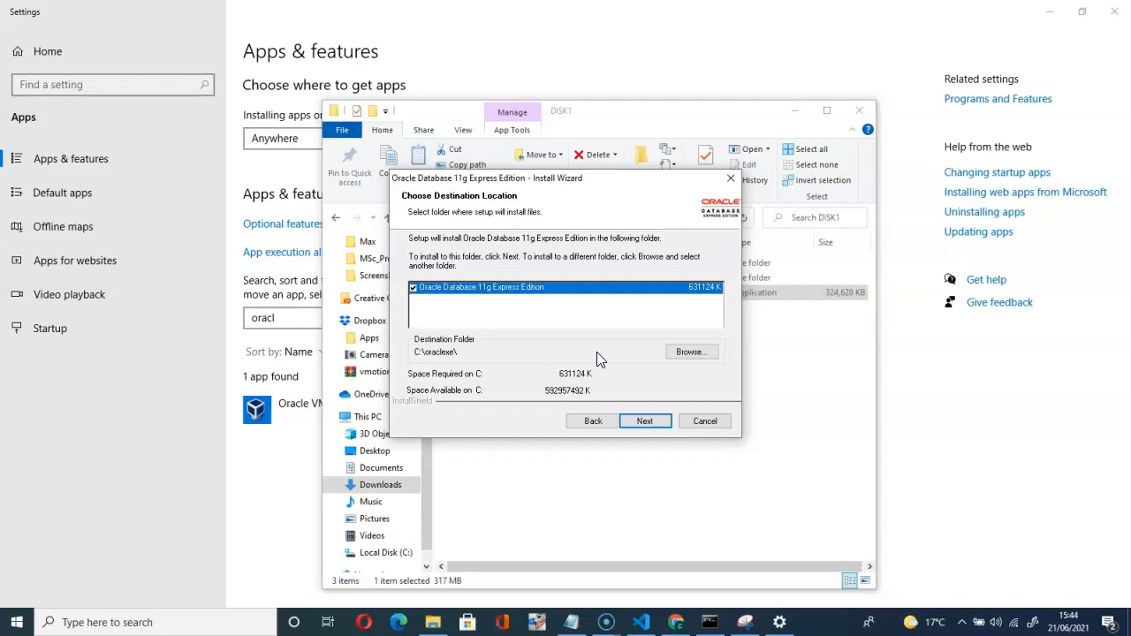
pyautogui.click(645, 424)
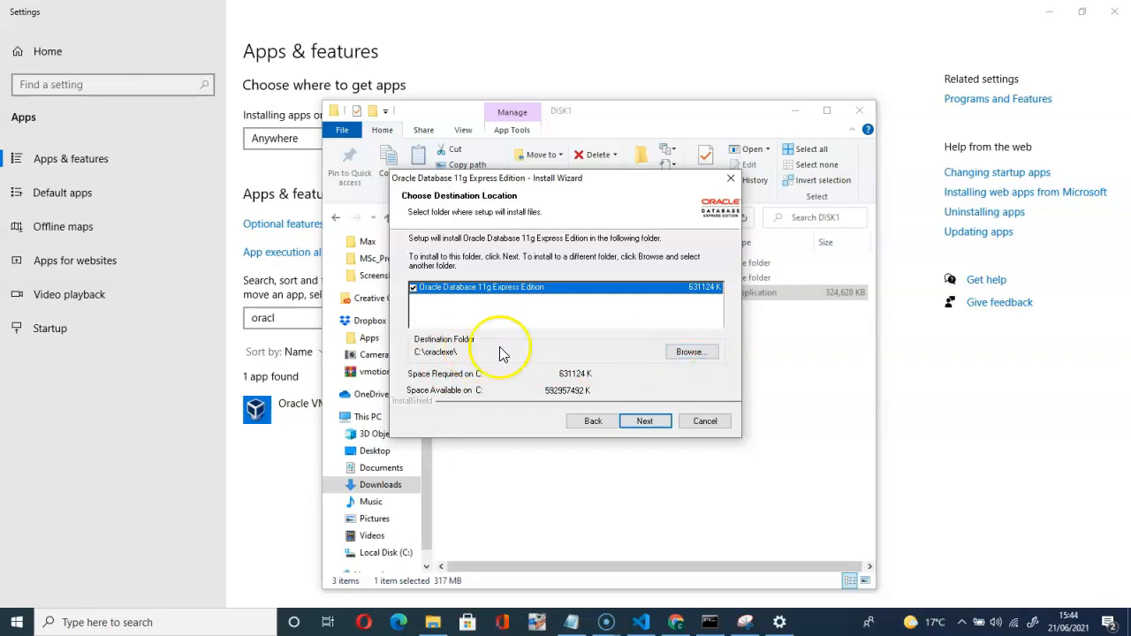
pyautogui.click(645, 422)
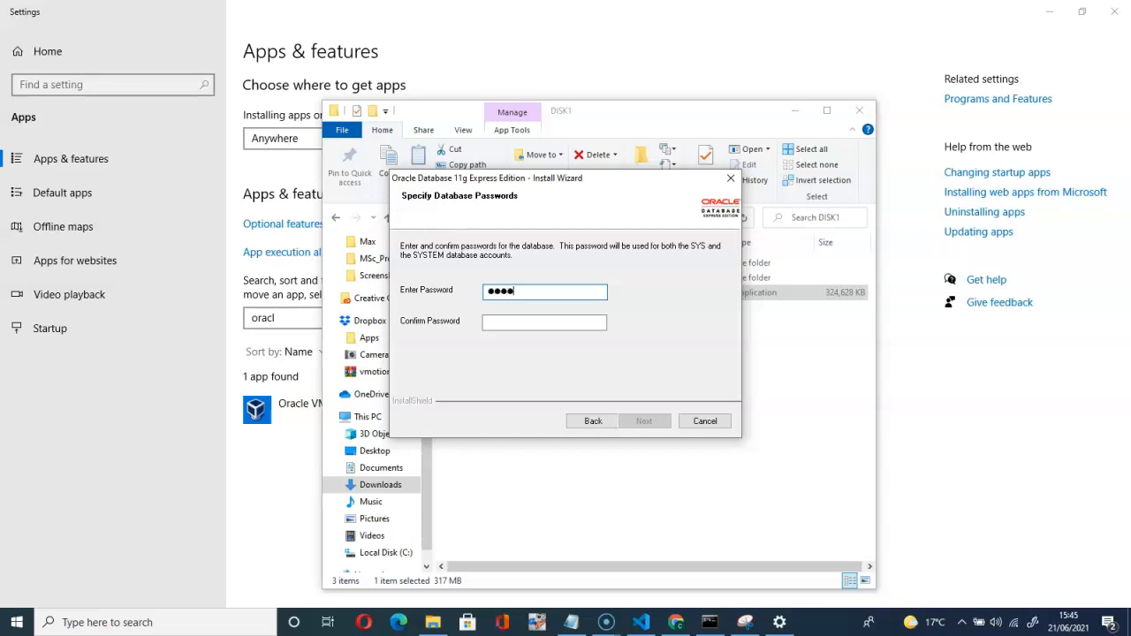
# Enter and confirm the SYS/SYSTEM database password, then continue to the Summary page.
pyautogui.click(506, 322)
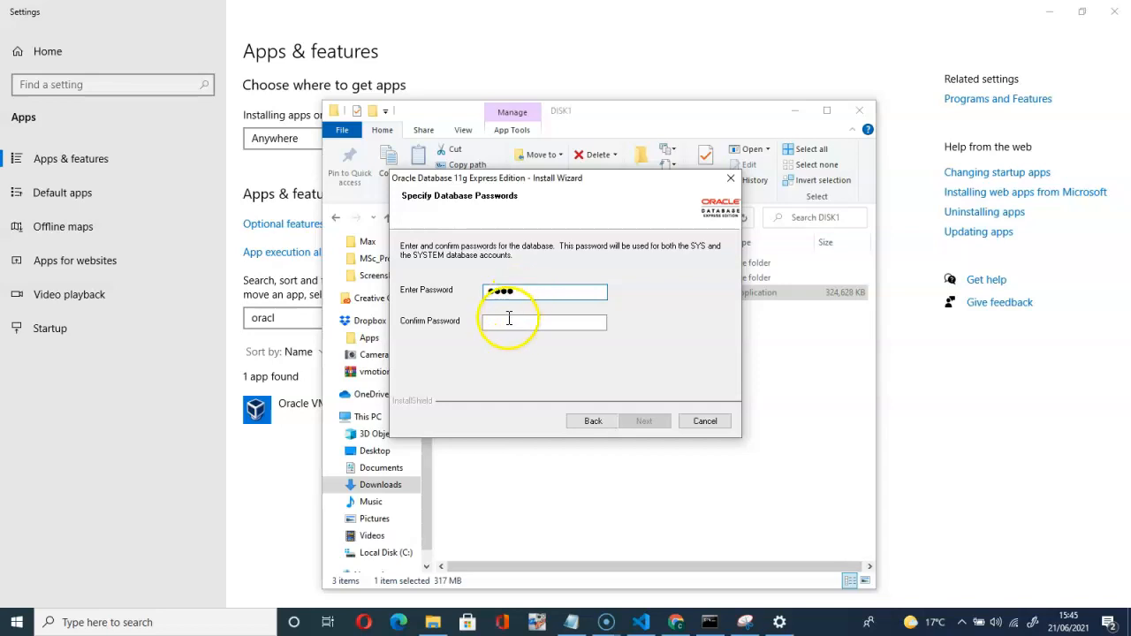
pyautogui.write('1234')
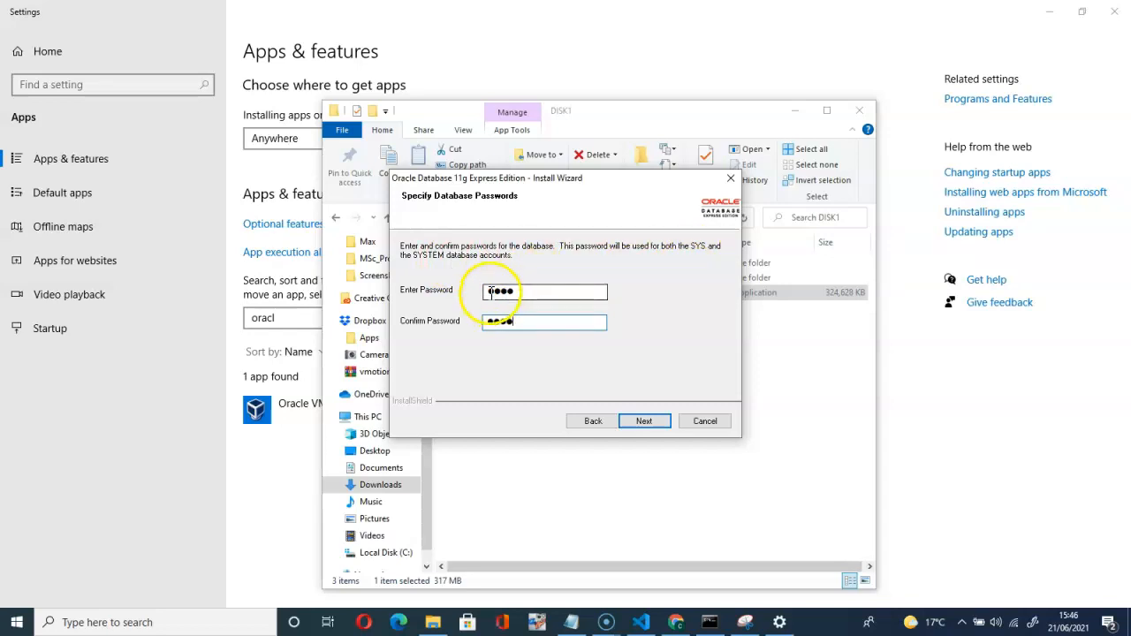
pyautogui.doubleClick(512, 324)
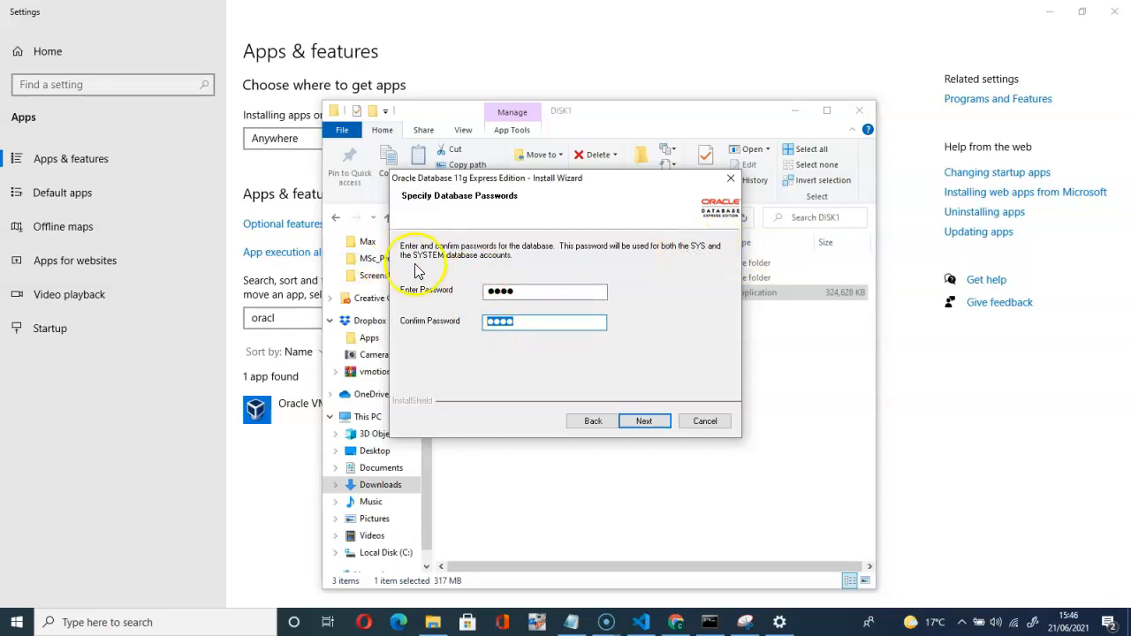
pyautogui.click(645, 423)
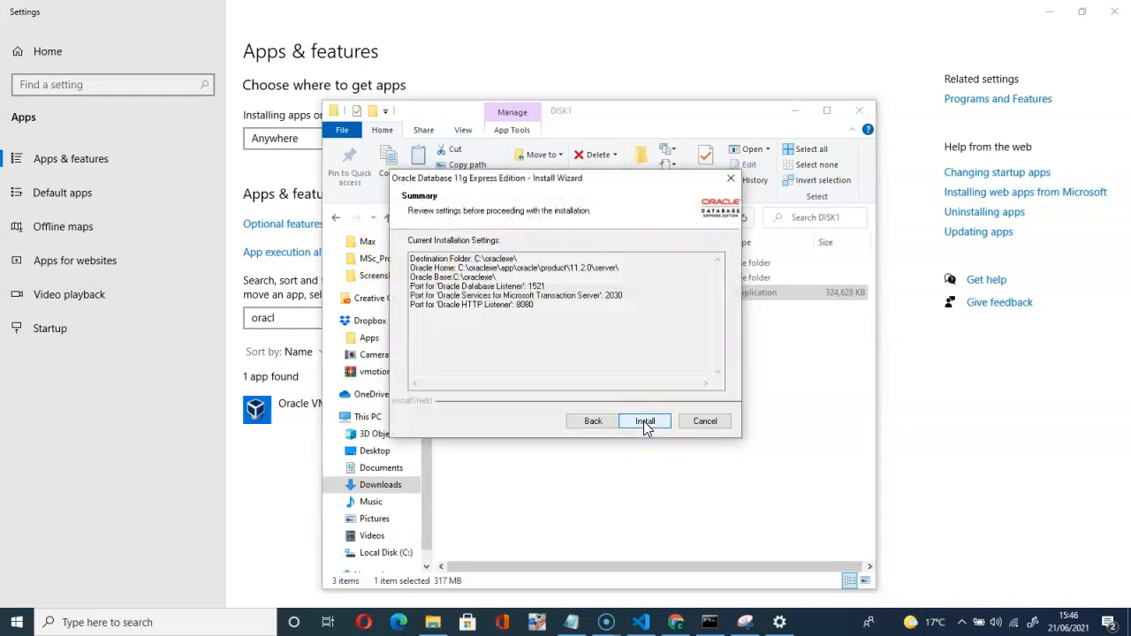
# Start the install and let it run to the InstallShield Wizard Complete page.
pyautogui.click(644, 424)
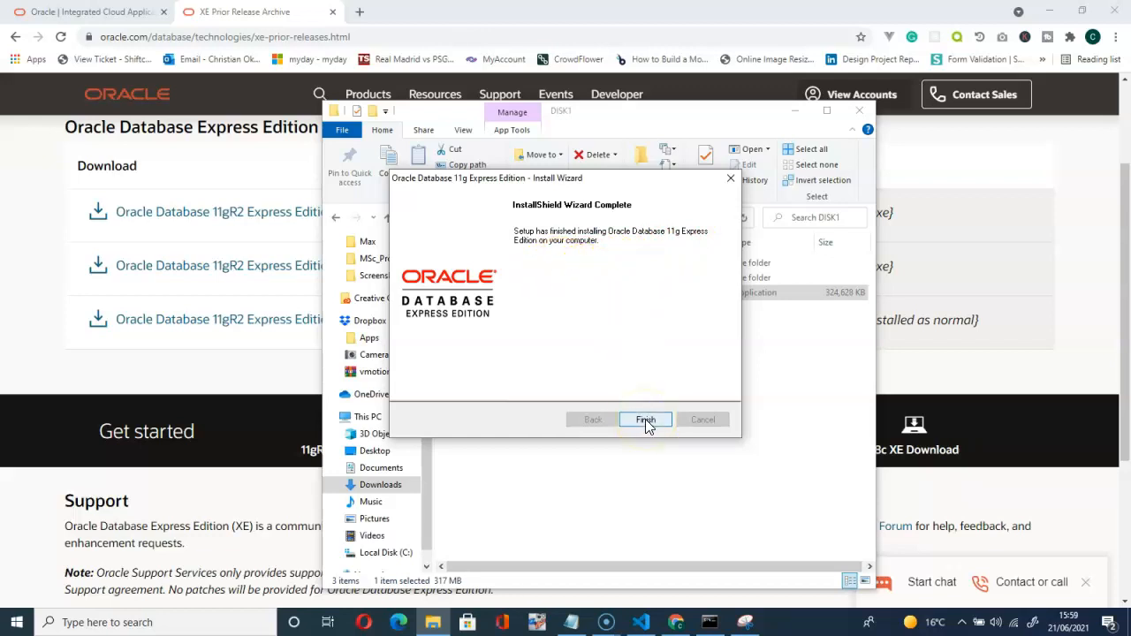
pyautogui.click(795, 111)
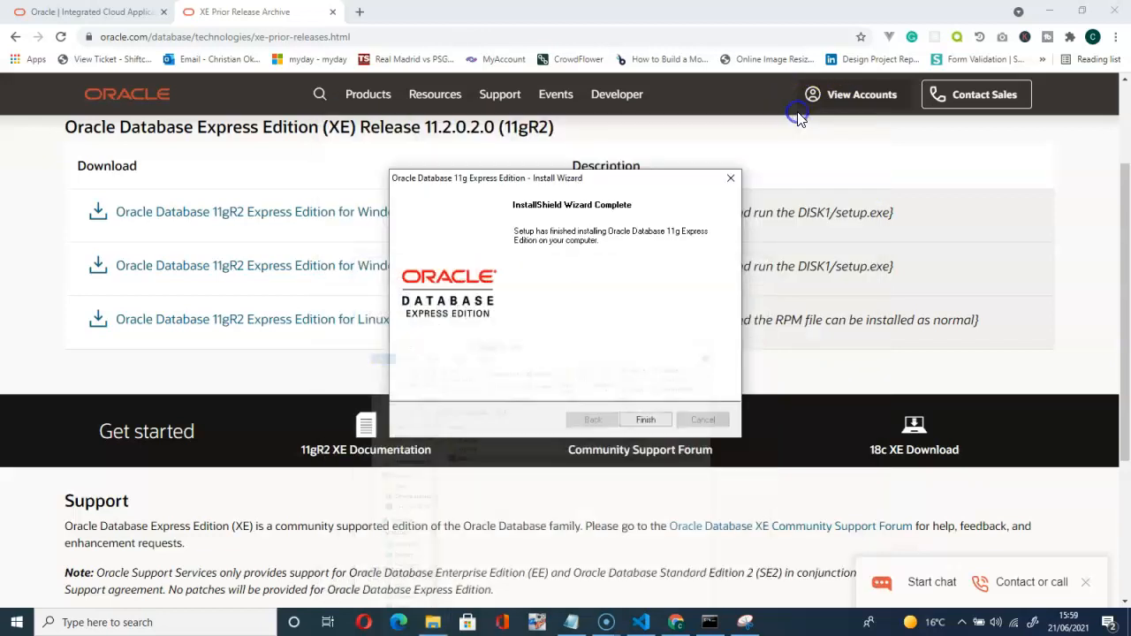
# Close the finished installer, then search 'this' and open This PC.
pyautogui.click(646, 421)
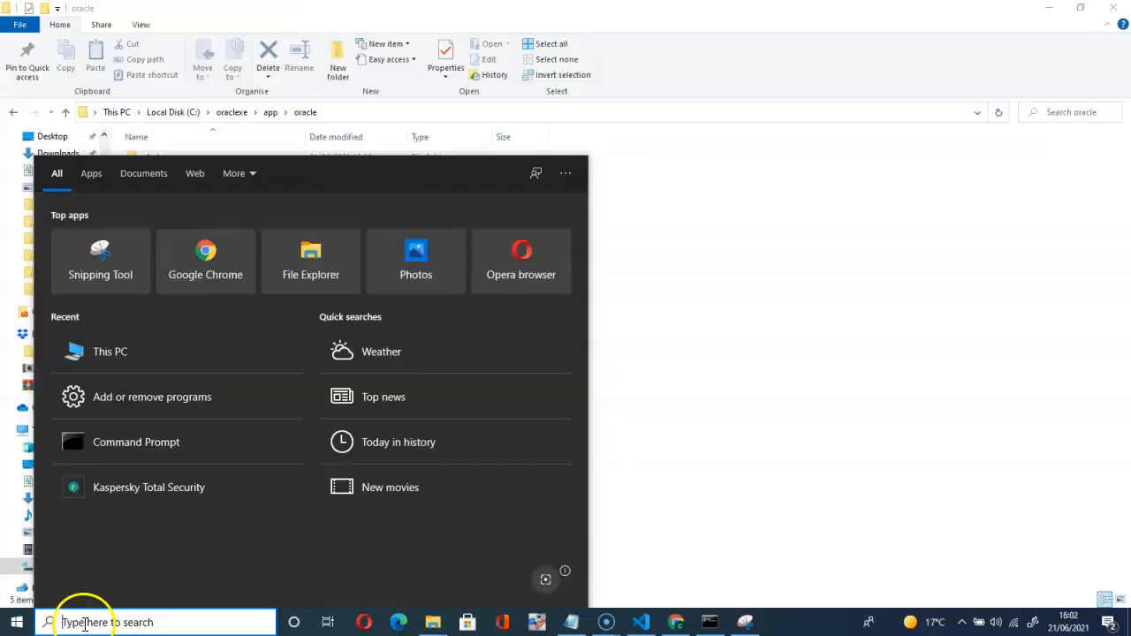
pyautogui.click(919, 410)
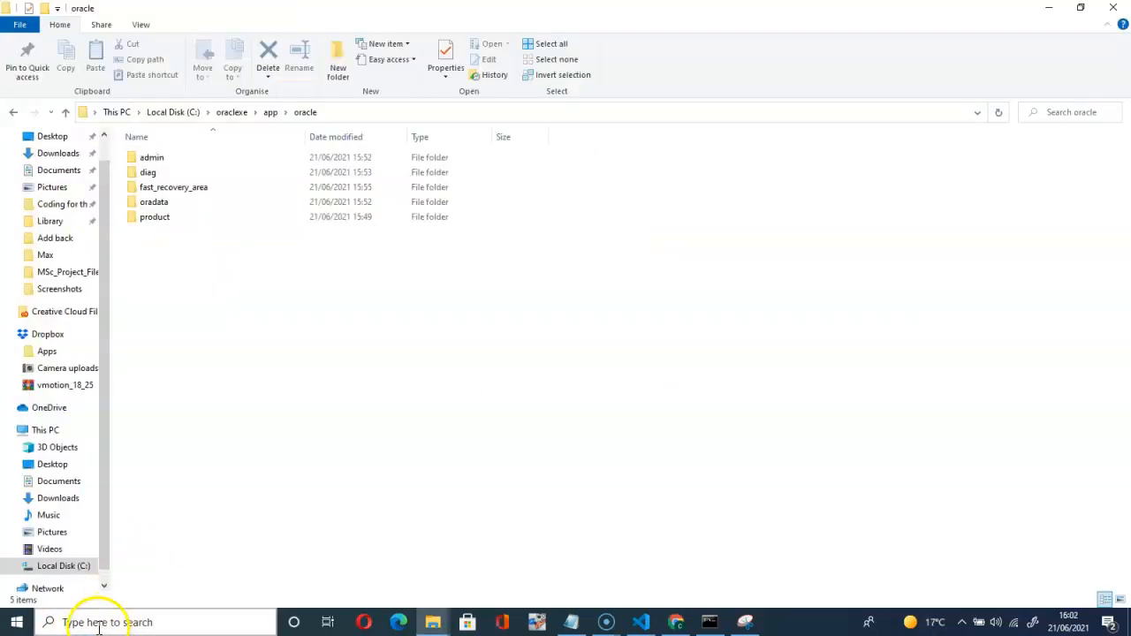
pyautogui.click(97, 624)
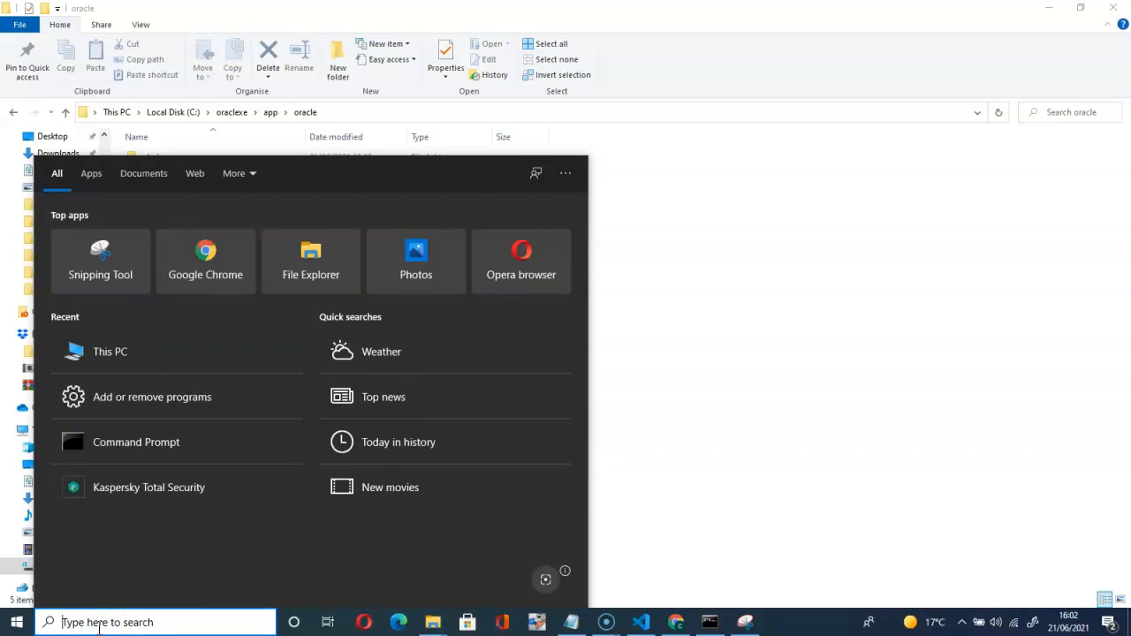
pyautogui.write('this')
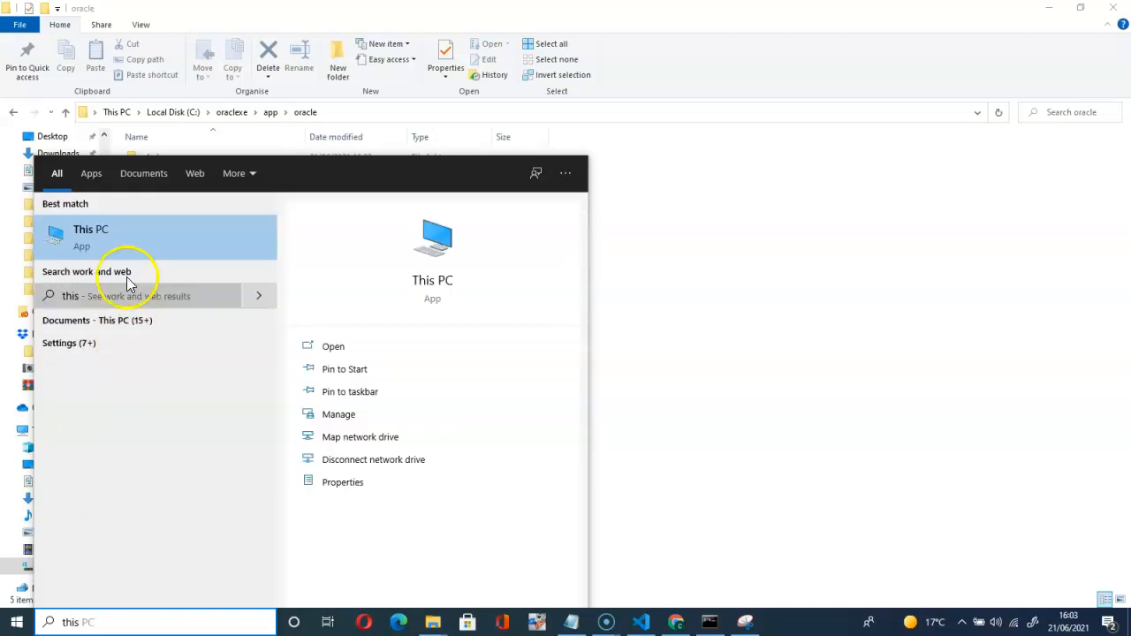
pyautogui.click(130, 242)
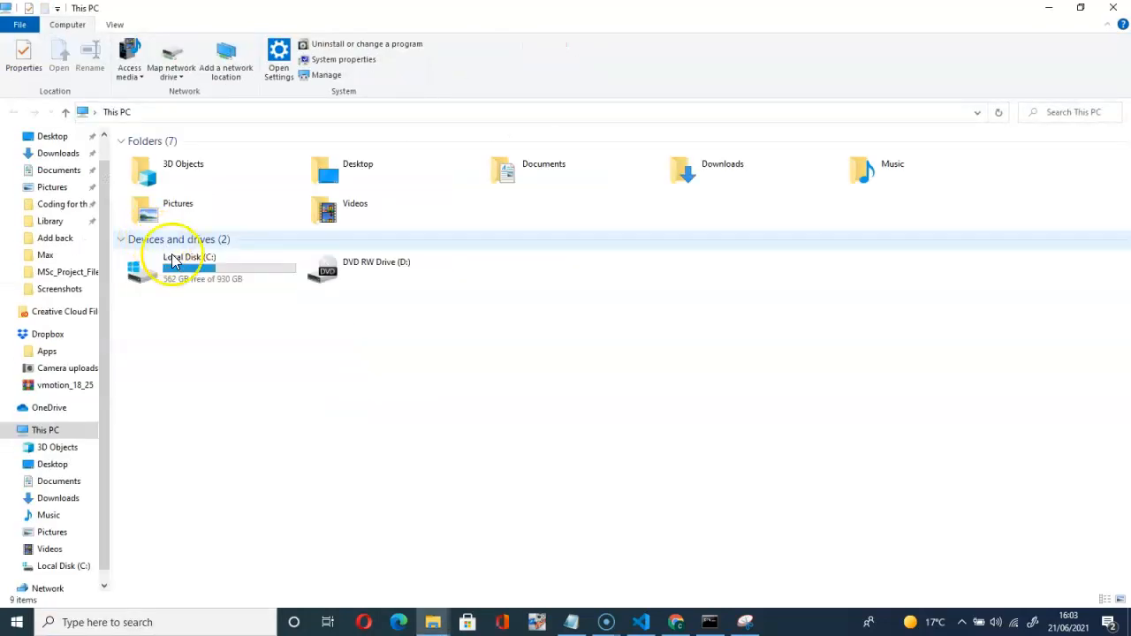
# Browse to C:\oraclexe\app\oracle\product\11.2.0\server.
pyautogui.click(212, 281)
pyautogui.doubleClick(212, 281)
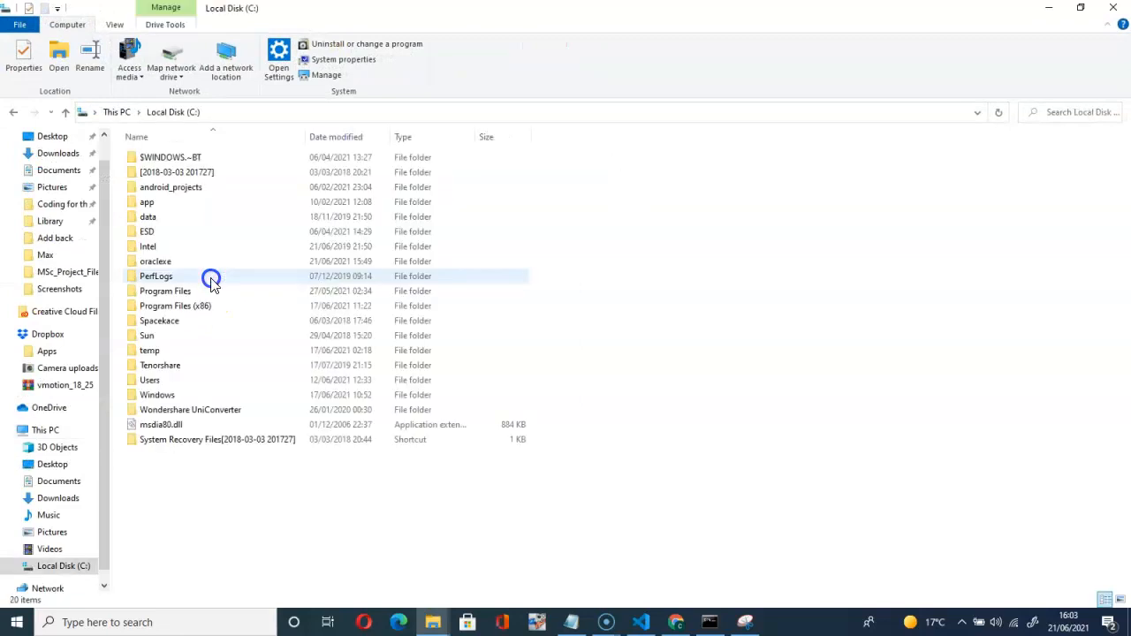
pyautogui.doubleClick(160, 263)
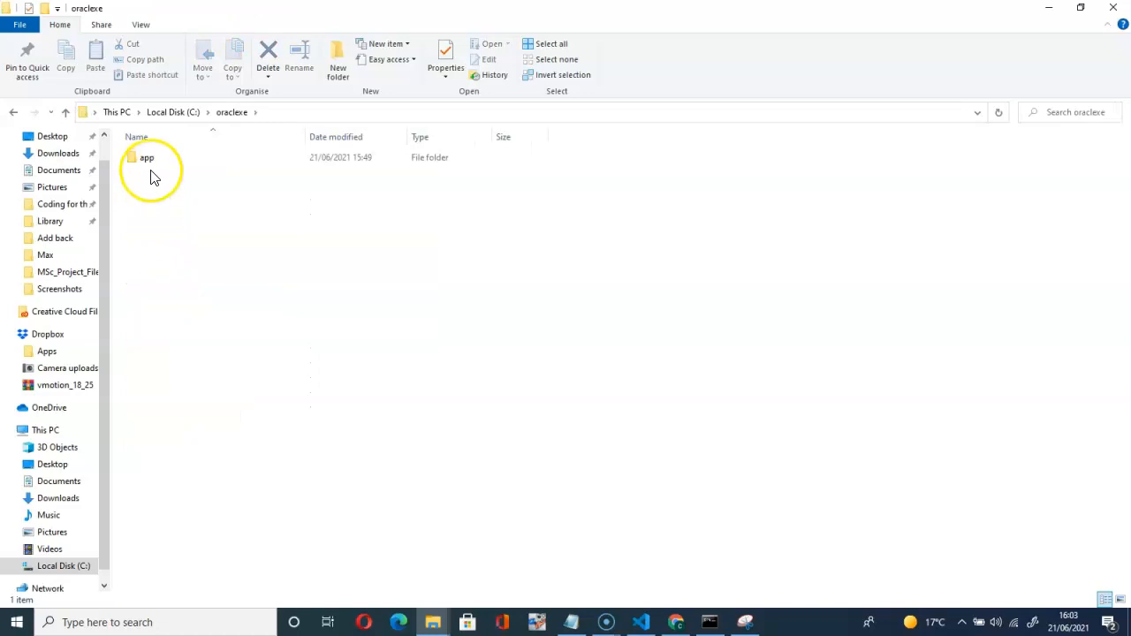
pyautogui.doubleClick(148, 158)
pyautogui.doubleClick(148, 159)
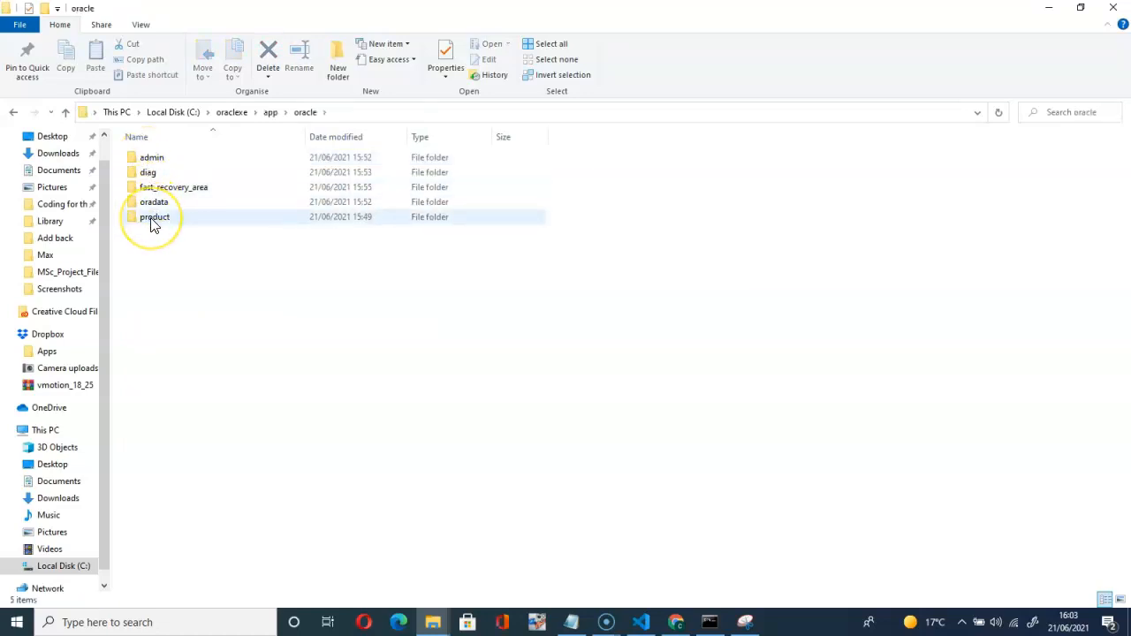
pyautogui.doubleClick(152, 221)
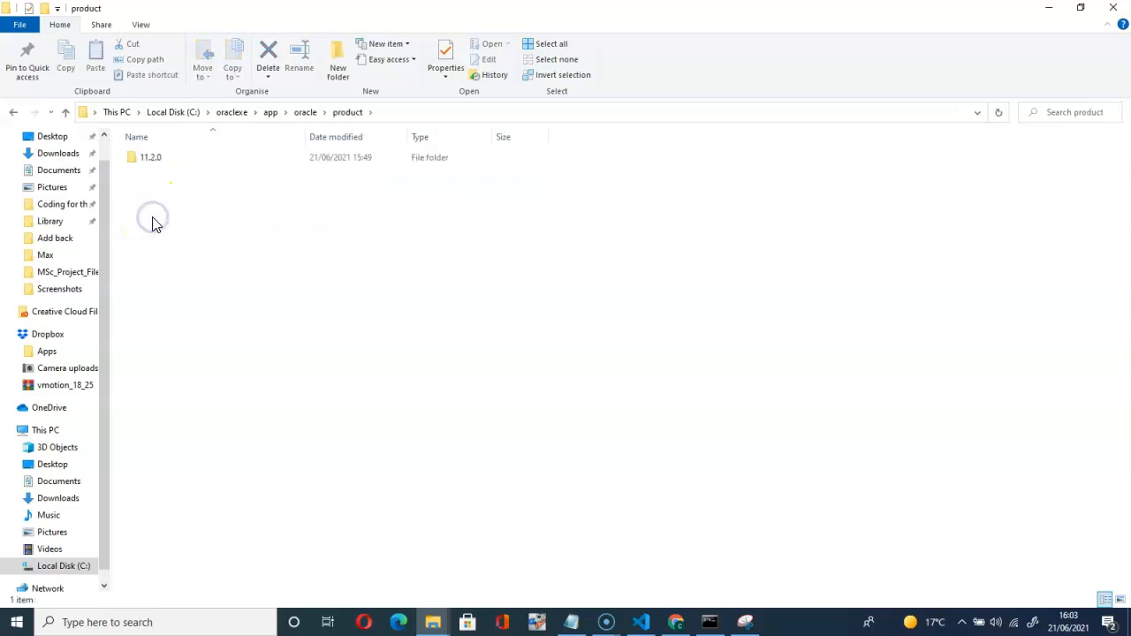
pyautogui.doubleClick(152, 166)
pyautogui.click(153, 166)
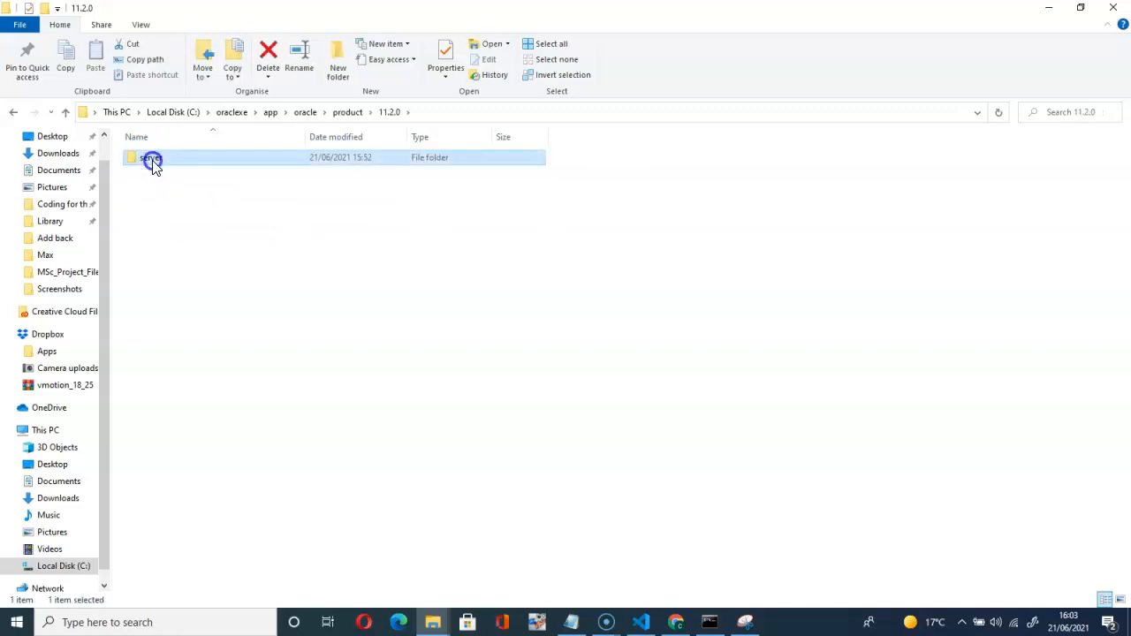
pyautogui.doubleClick(153, 166)
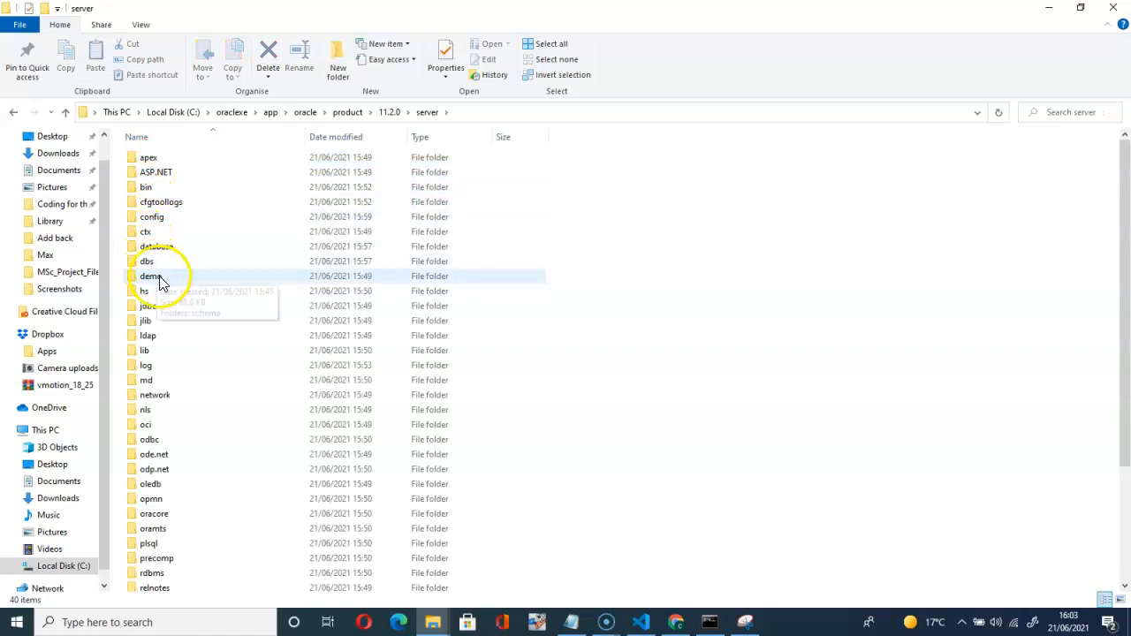
# Open the Get_Started shortcut, which fails with a Windows cannot-find error.
pyautogui.scroll(-3, 196, 305)
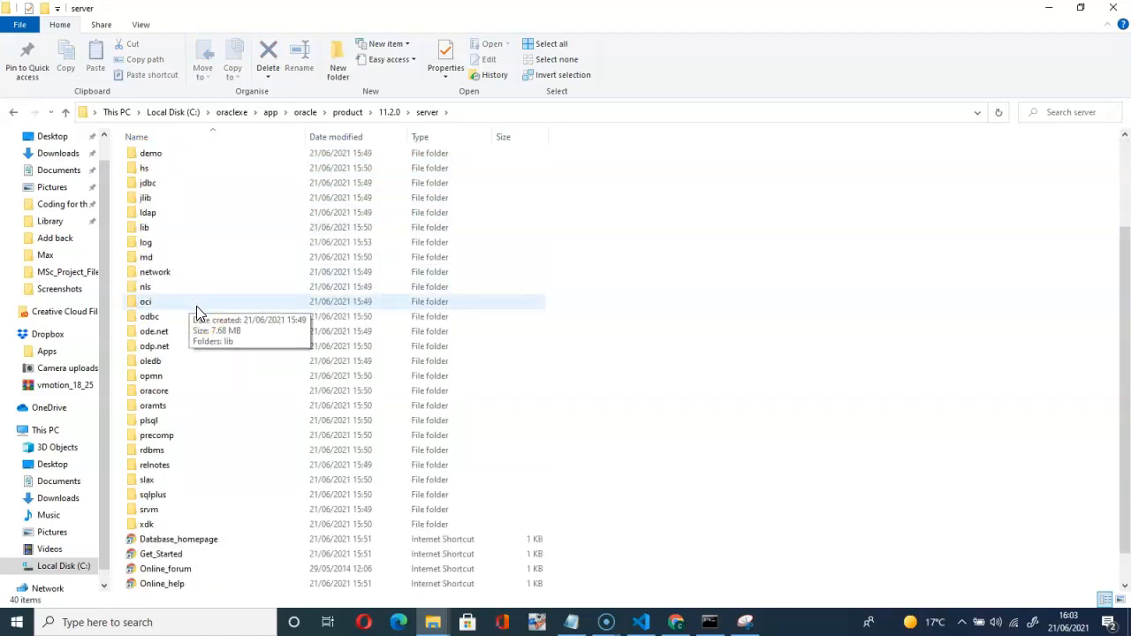
pyautogui.scroll(-1, 197, 306)
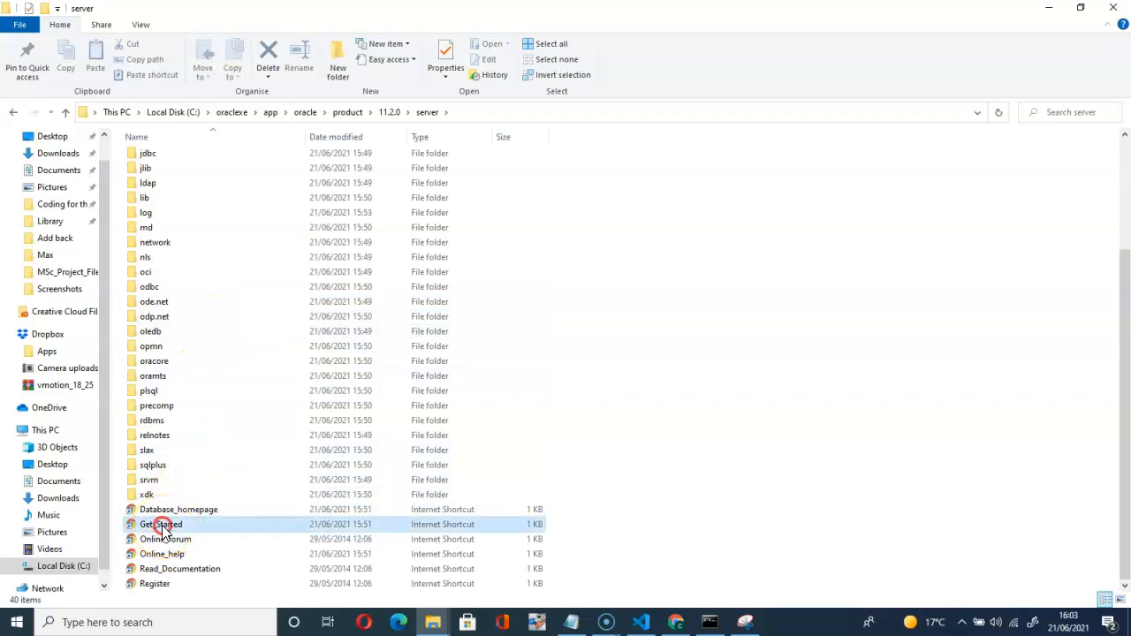
pyautogui.rightClick(166, 526)
pyautogui.click(198, 338)
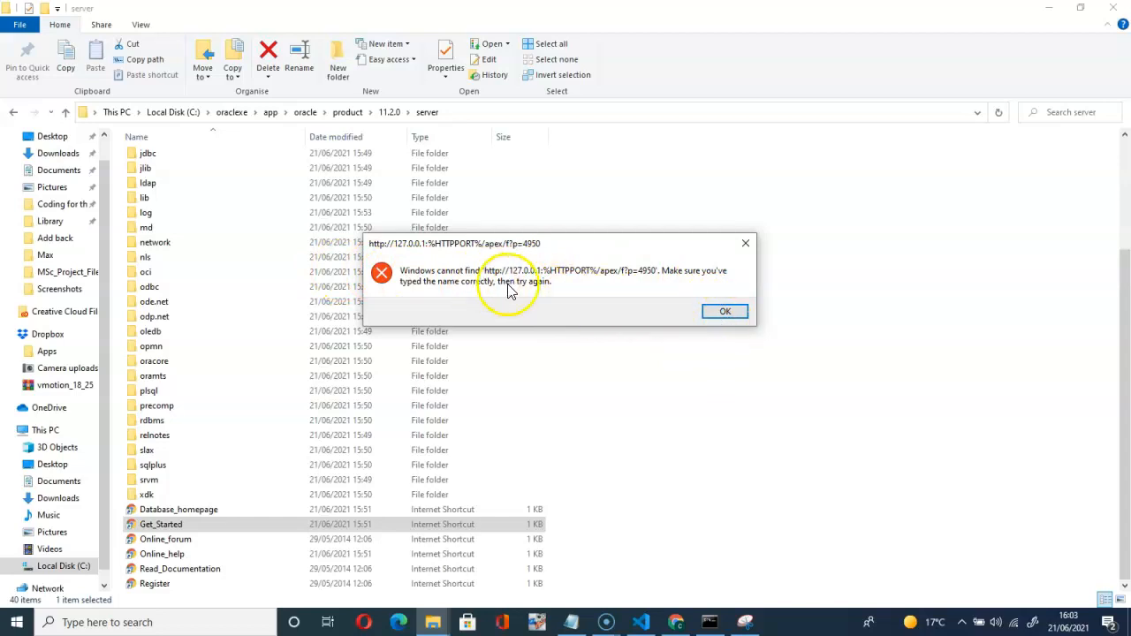
# Close the cannot-find error with OK.
pyautogui.click(724, 311)
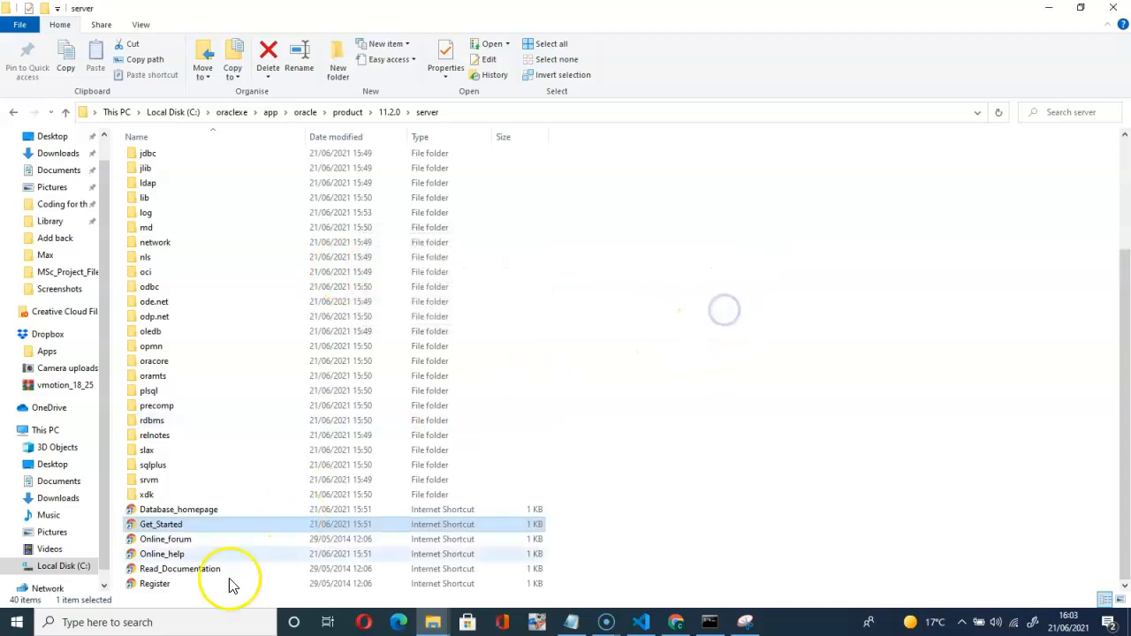
# Replace %HTTPPORT% with 8080 in the Get_Started shortcut's URL and save it.
pyautogui.rightClick(167, 531)
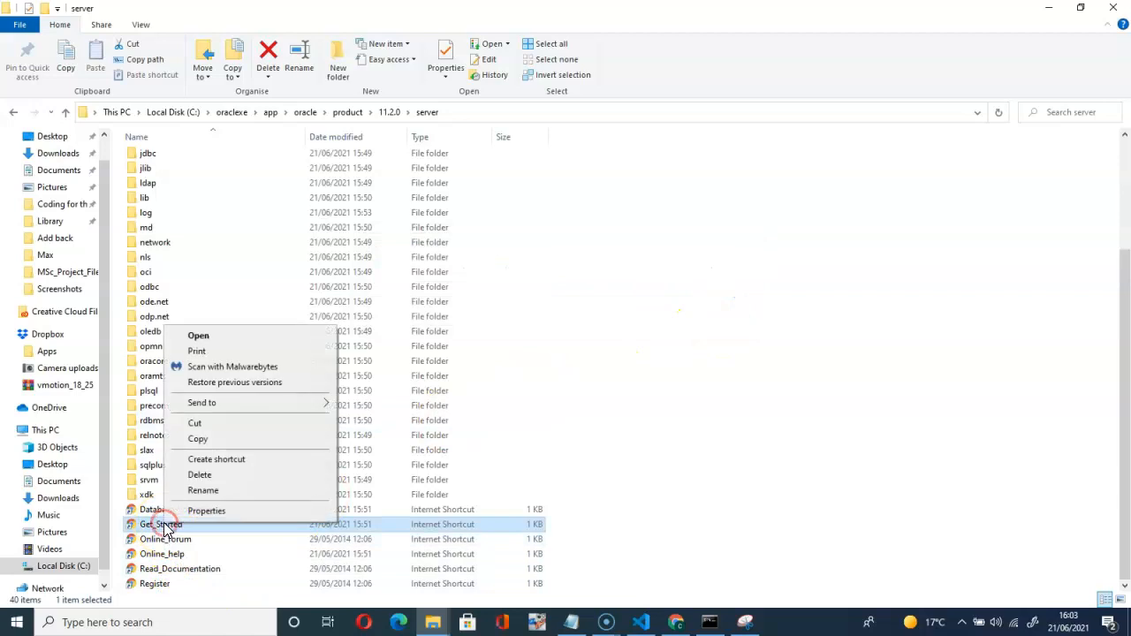
pyautogui.click(206, 511)
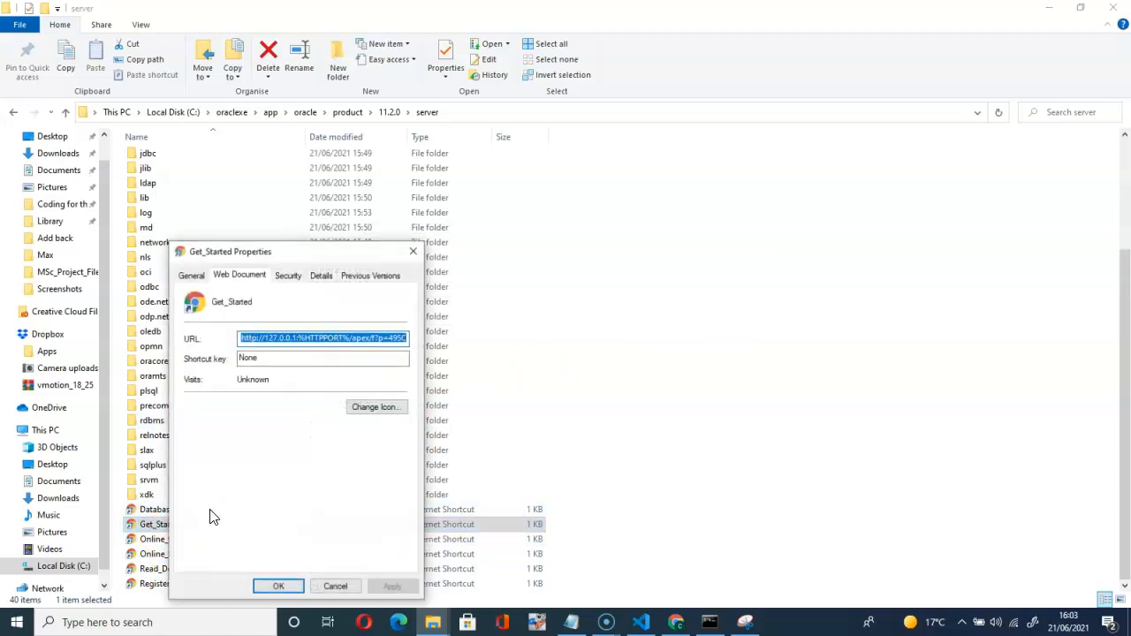
pyautogui.click(333, 341)
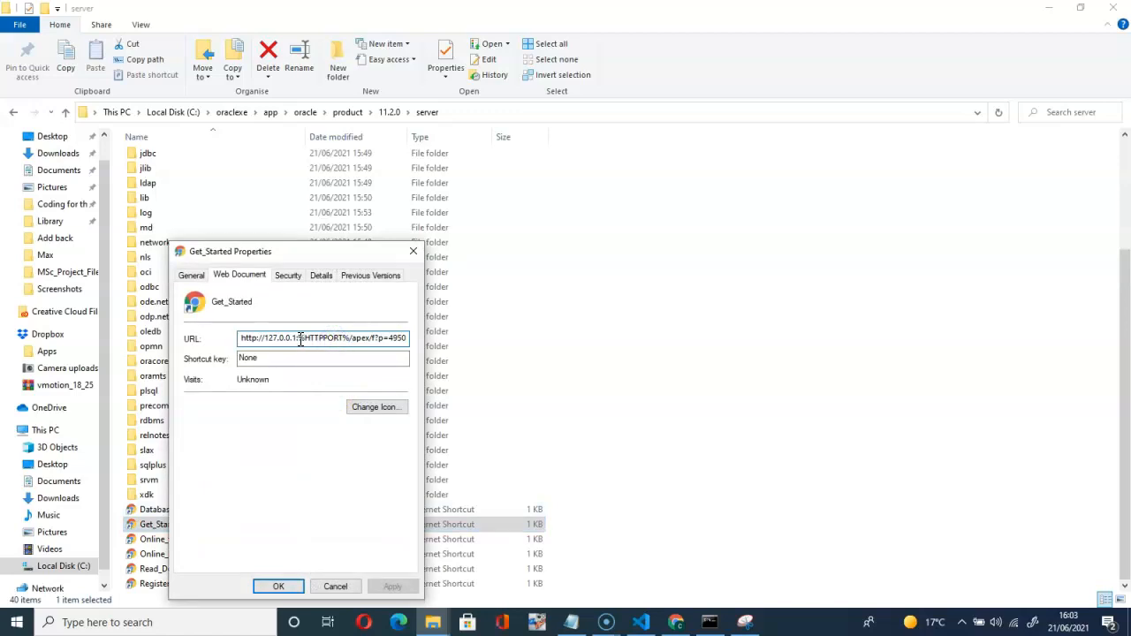
pyautogui.moveTo(300, 338); pyautogui.dragTo(350, 339)
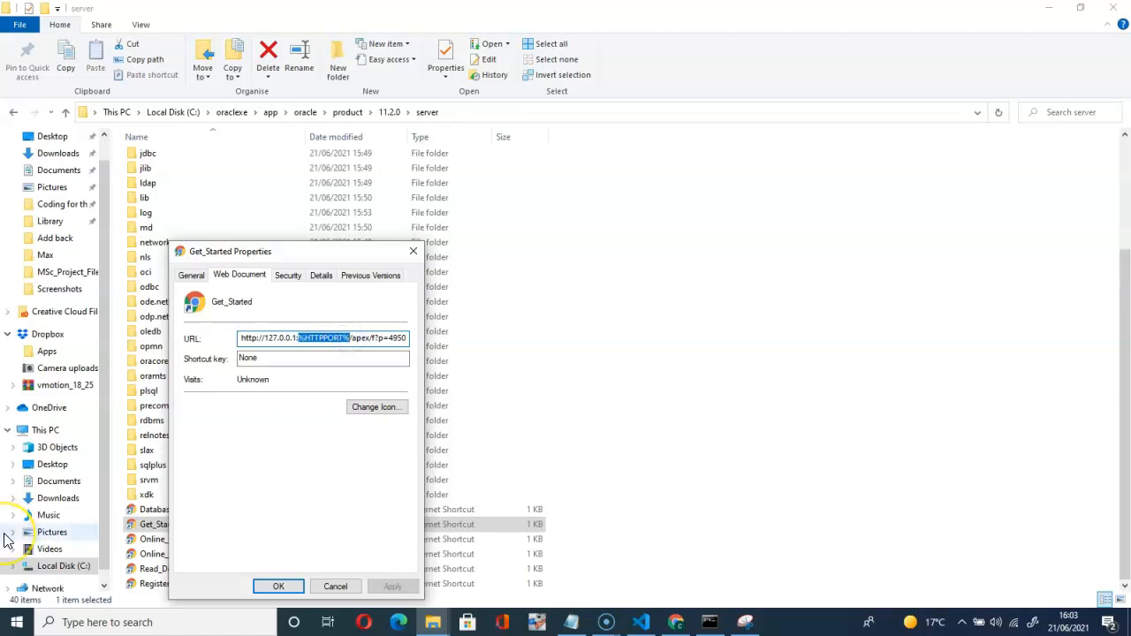
pyautogui.write('8080')
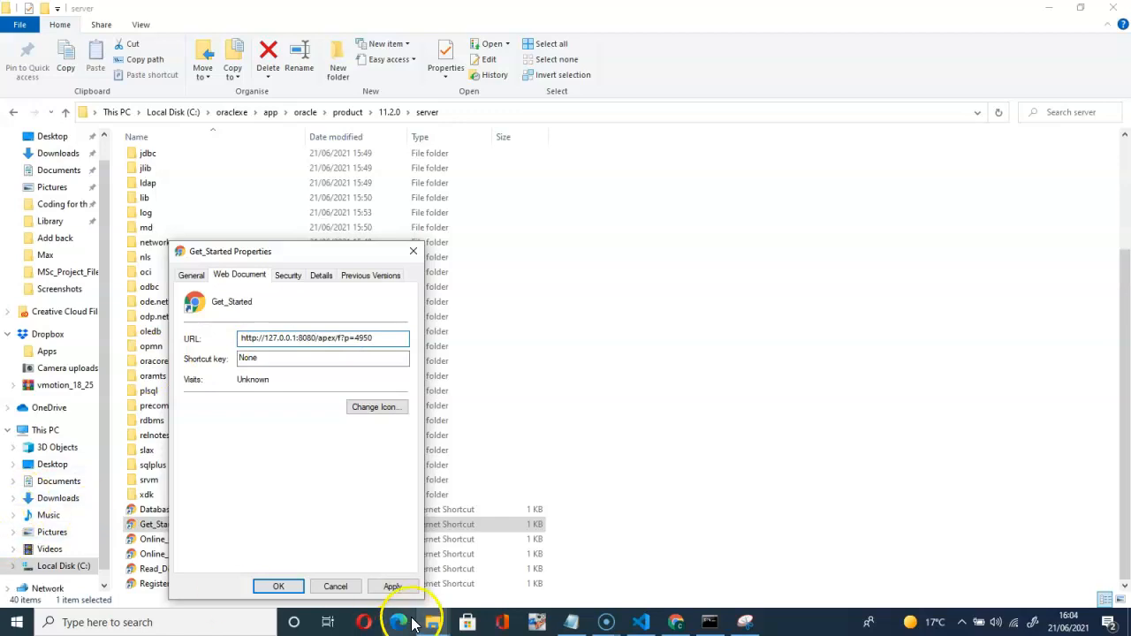
pyautogui.click(398, 588)
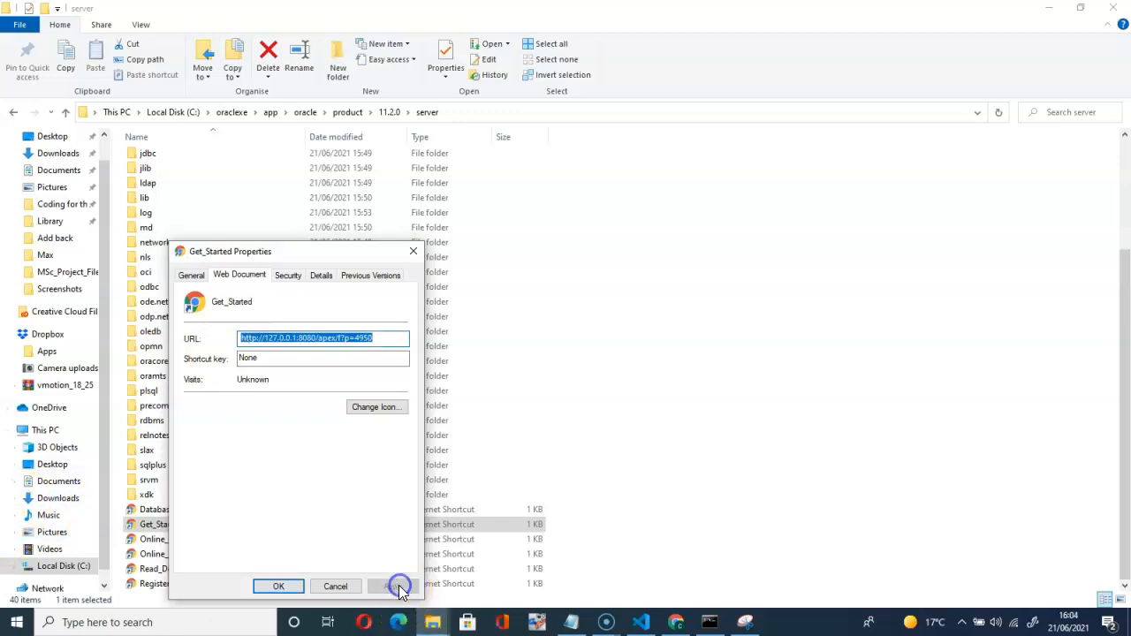
pyautogui.click(278, 588)
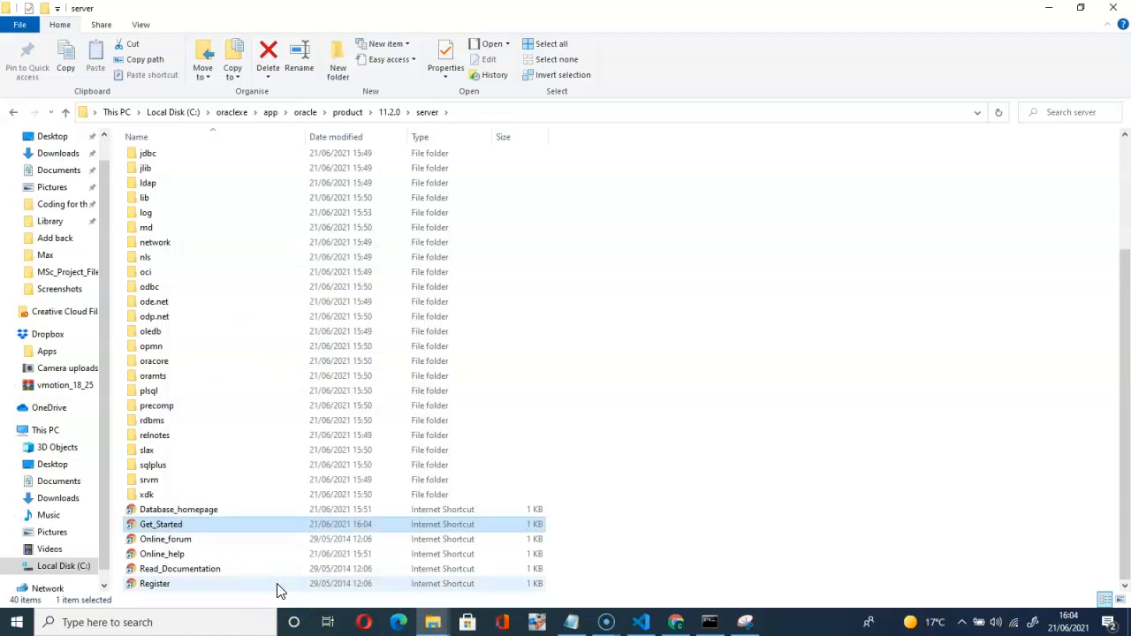
# Open the Get_Started shortcut to load the XE home page at 127.0.0.1:8080.
pyautogui.doubleClick(165, 528)
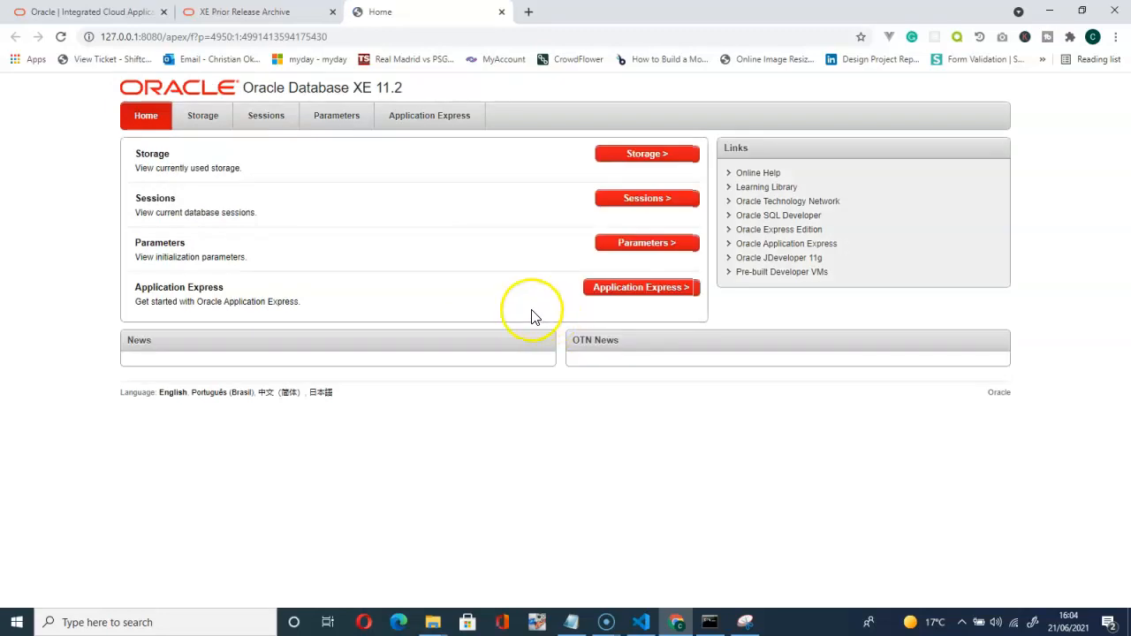
# Add a Get_Started (2) shortcut beside Get_Started in the server folder, then minimize that window.
pyautogui.moveTo(439, 629)
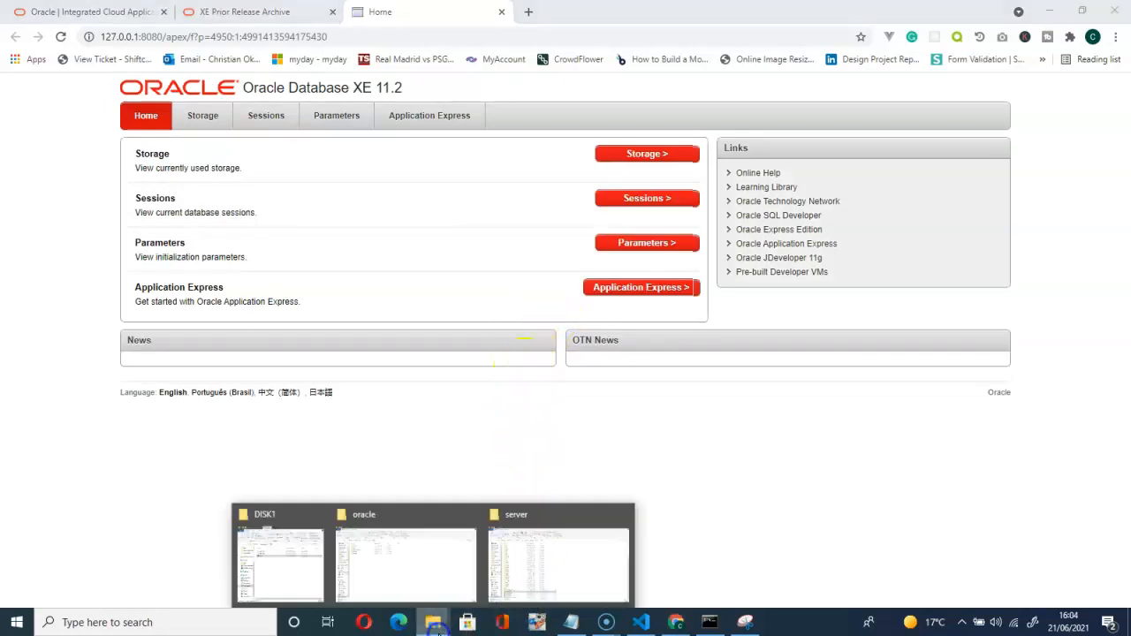
pyautogui.click(508, 576)
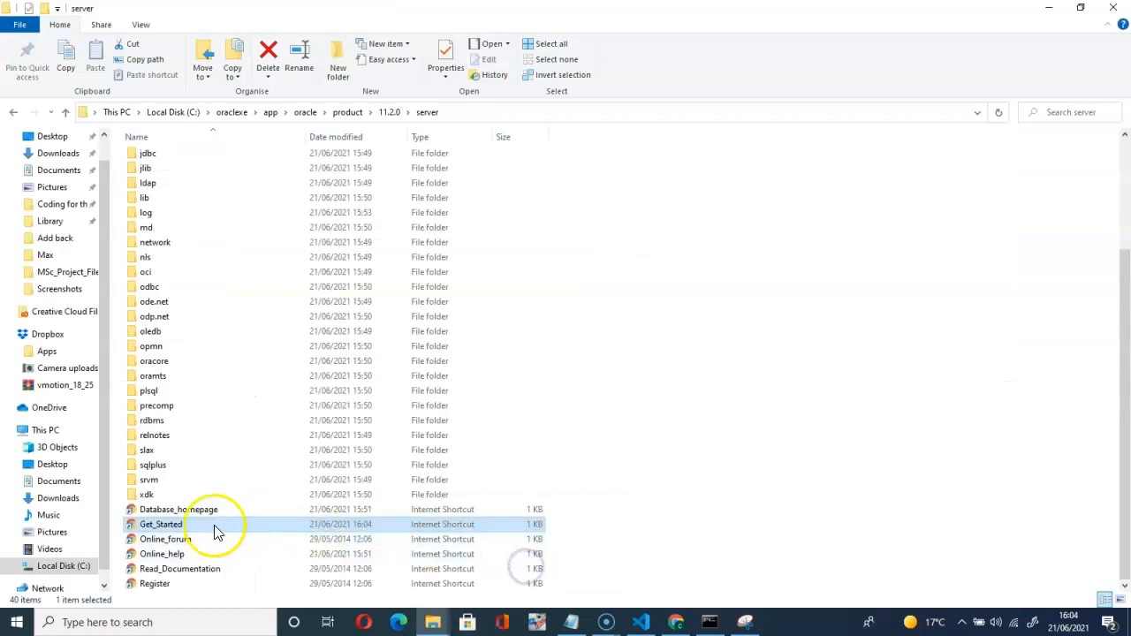
pyautogui.rightClick(163, 528)
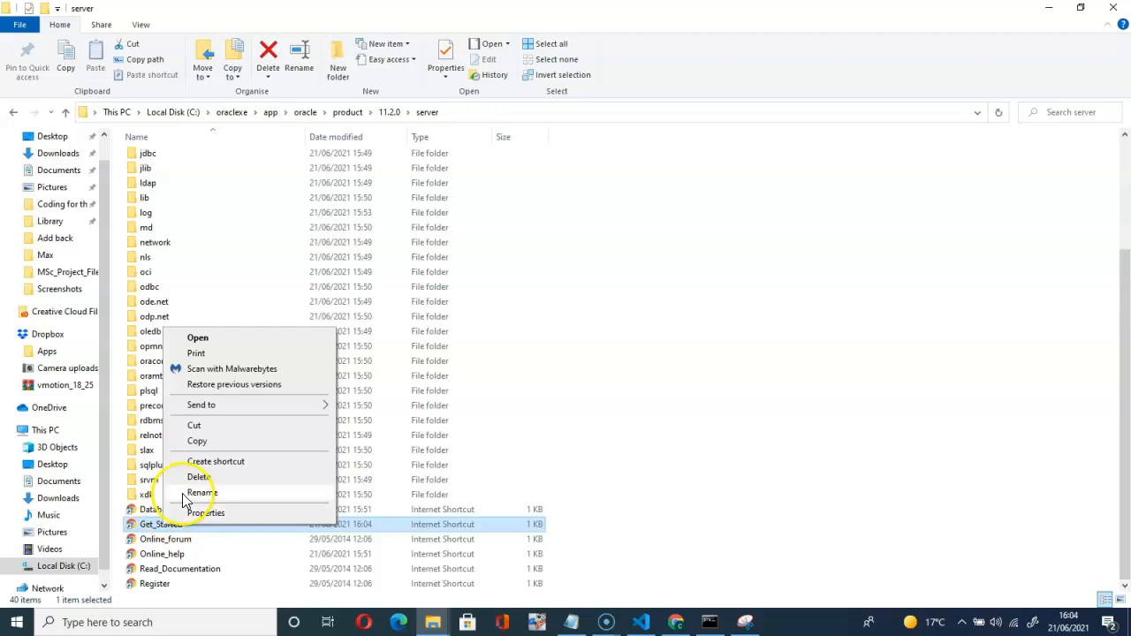
pyautogui.rightClick(161, 530)
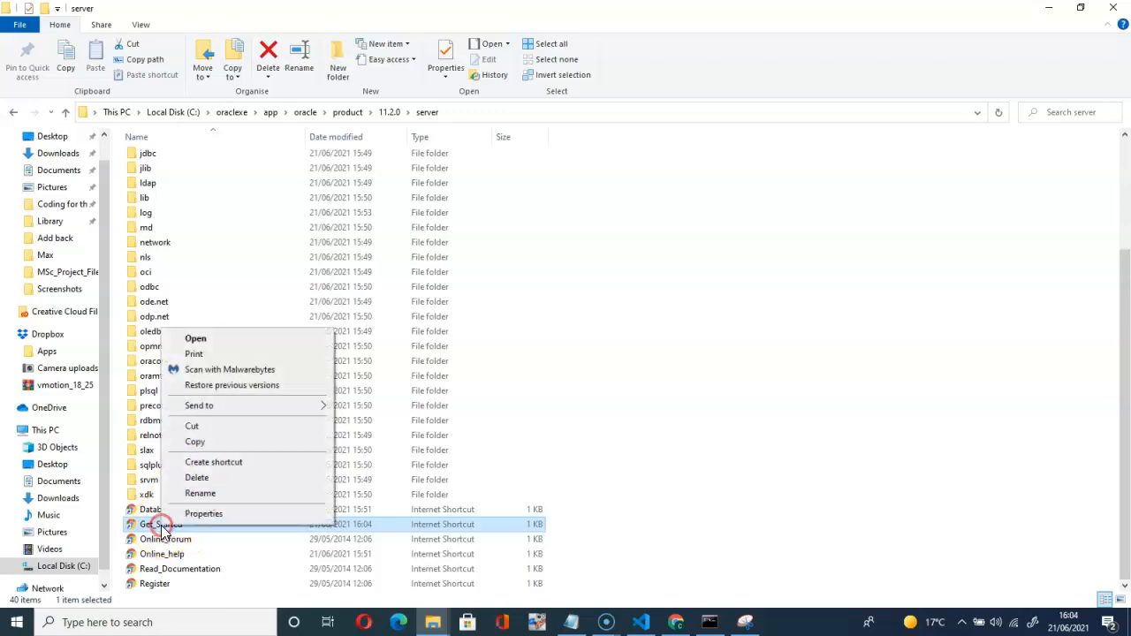
pyautogui.click(227, 466)
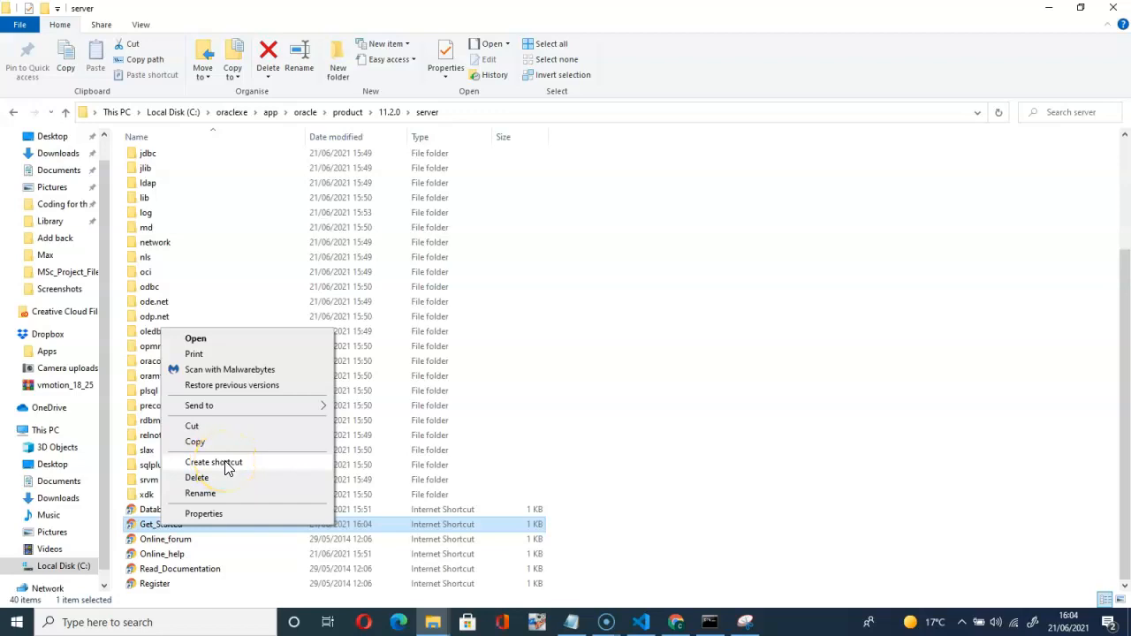
pyautogui.click(227, 466)
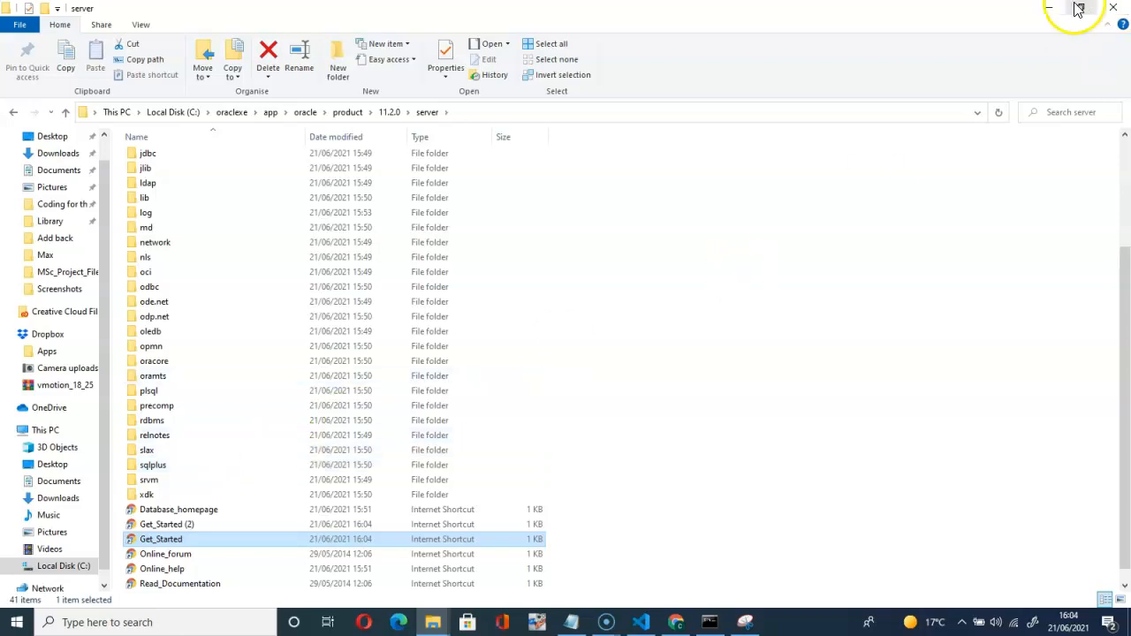
pyautogui.click(1045, 9)
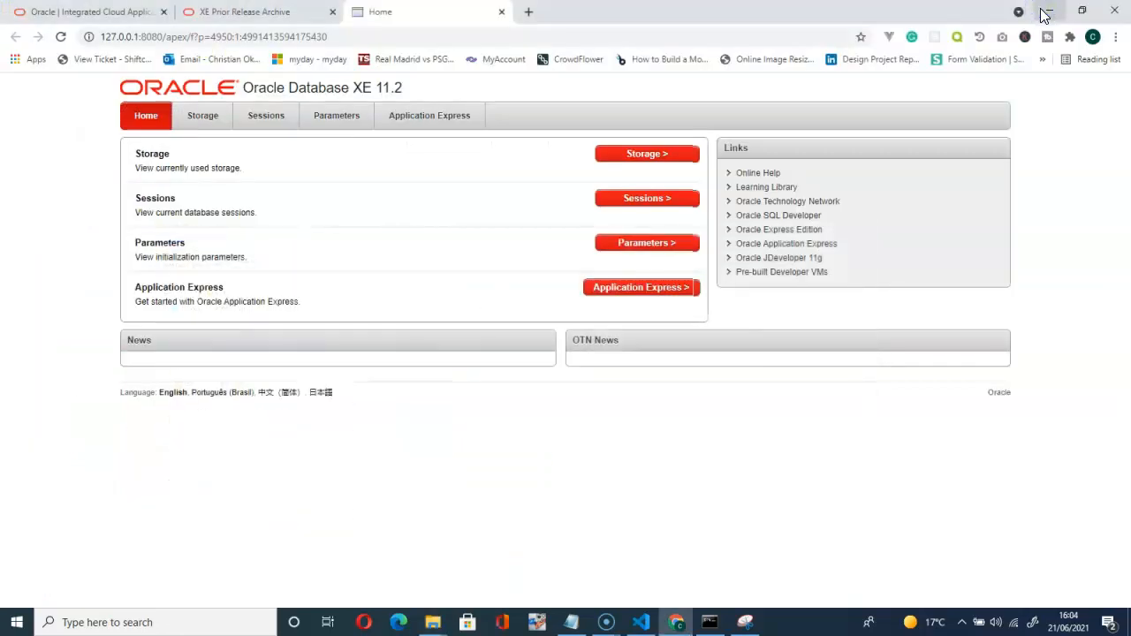
# Clear the desktop and launch Get Started With Oracle Database 11g Express Edition to show the XE home page in Chrome.
pyautogui.click(1046, 13)
pyautogui.click(919, 92)
pyautogui.click(1039, 9)
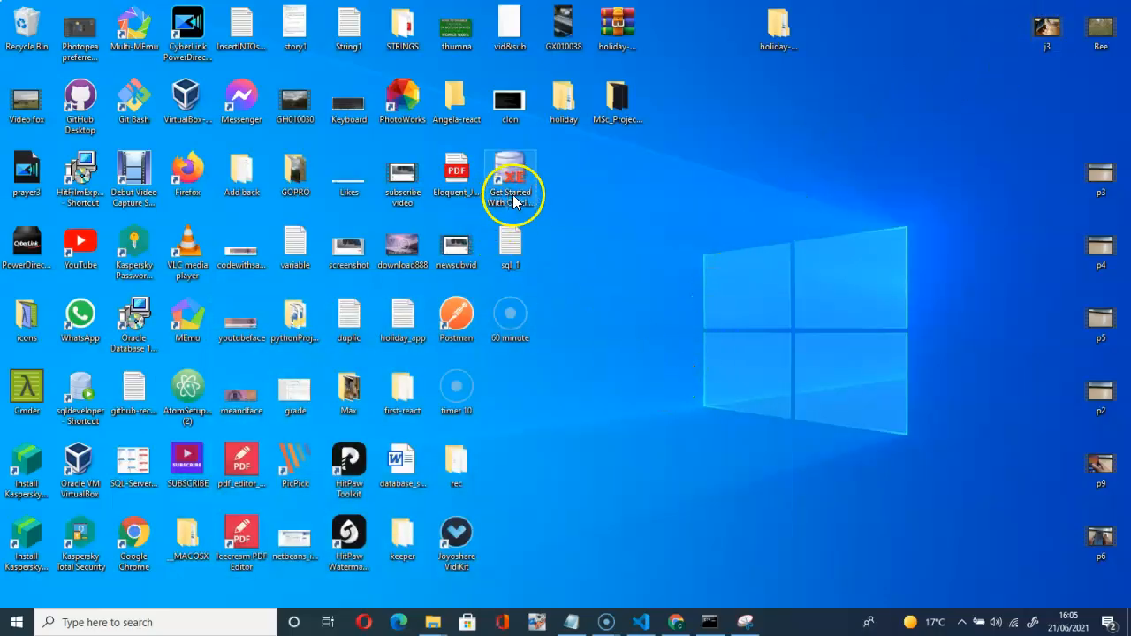
pyautogui.doubleClick(514, 196)
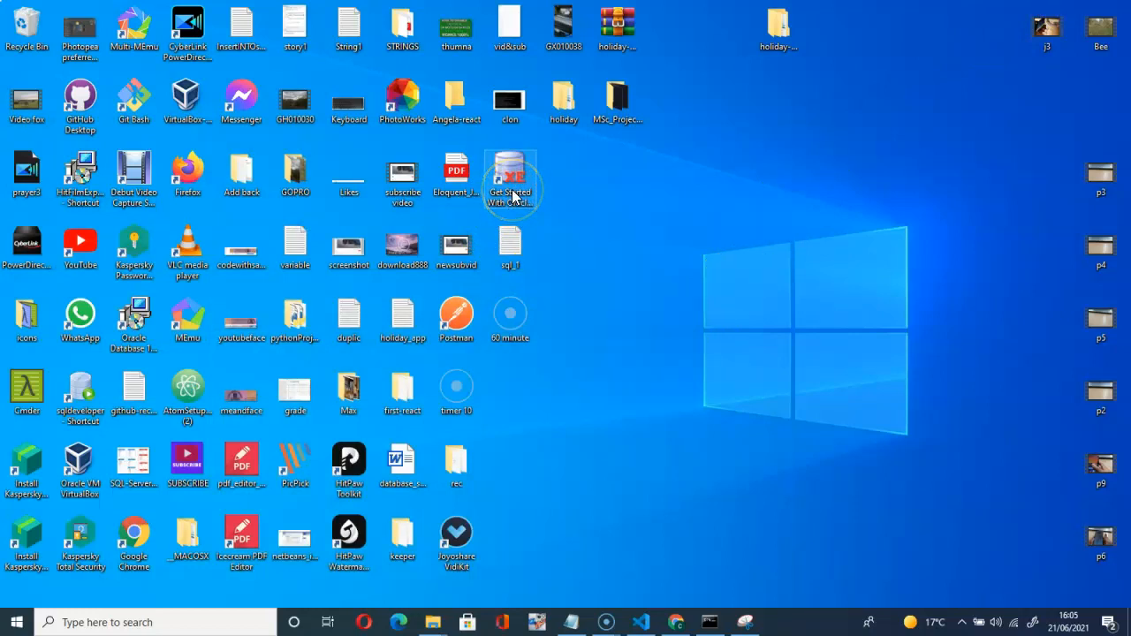
pyautogui.moveTo(513, 195); pyautogui.dragTo(607, 205)
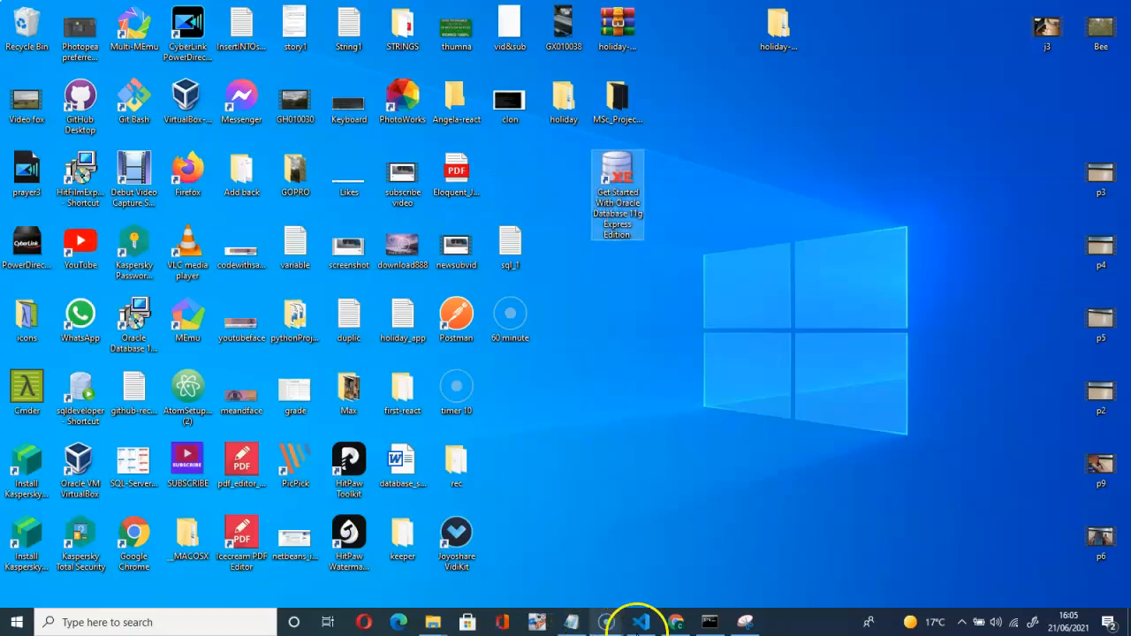
pyautogui.click(669, 624)
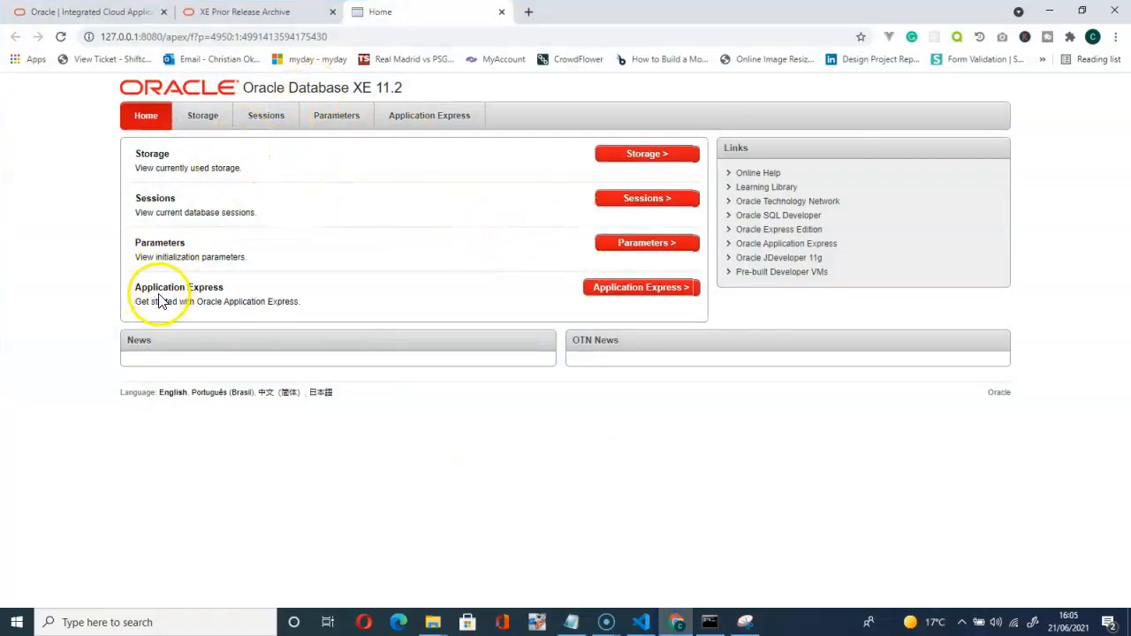
# Log in to Application Express setup as SYS with the administrator password.
pyautogui.click(641, 288)
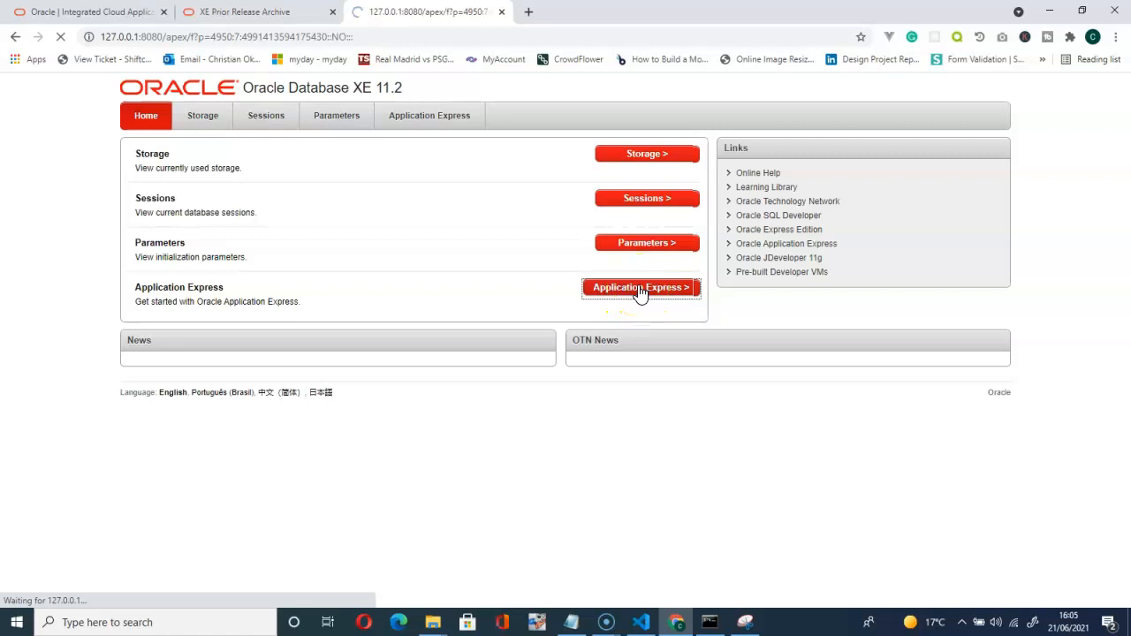
pyautogui.click(409, 183)
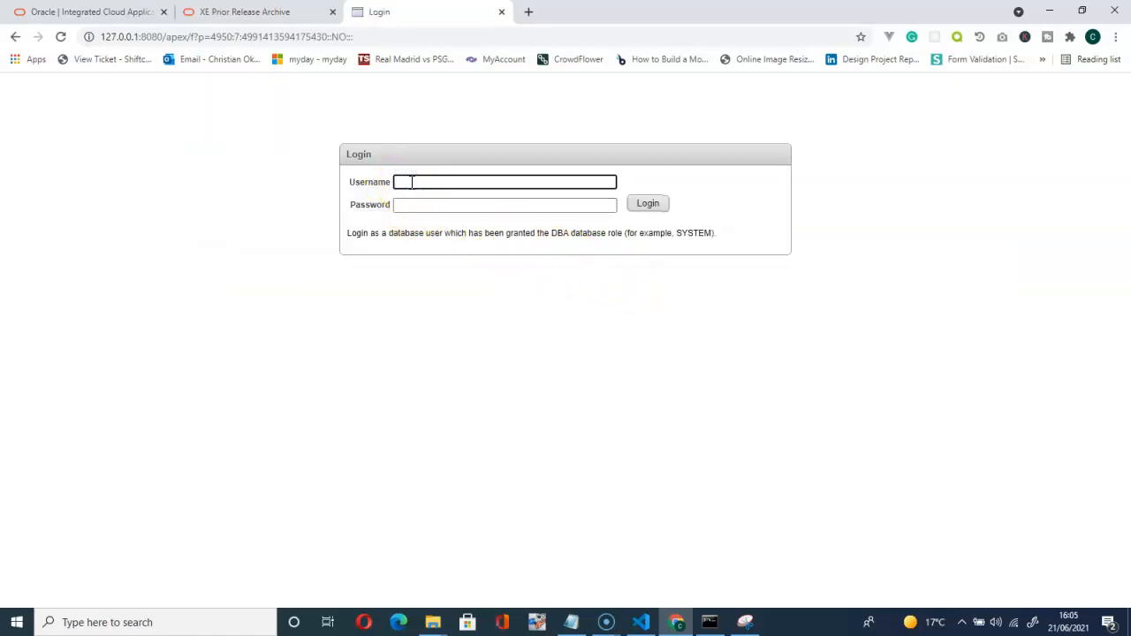
pyautogui.write('sys')
pyautogui.click(412, 205)
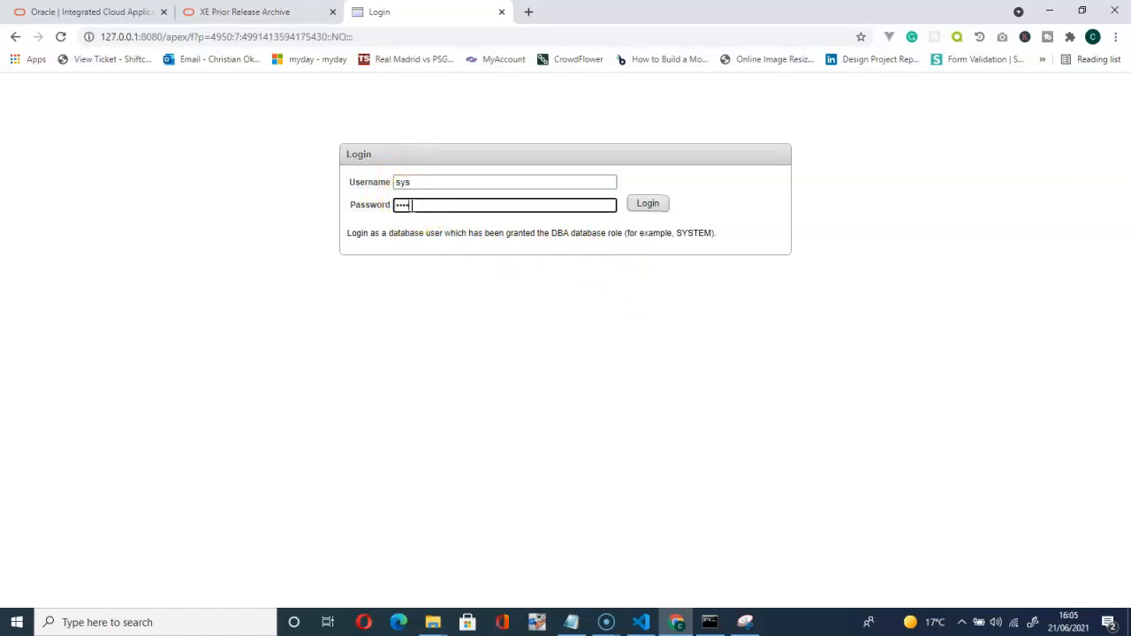
pyautogui.click(649, 206)
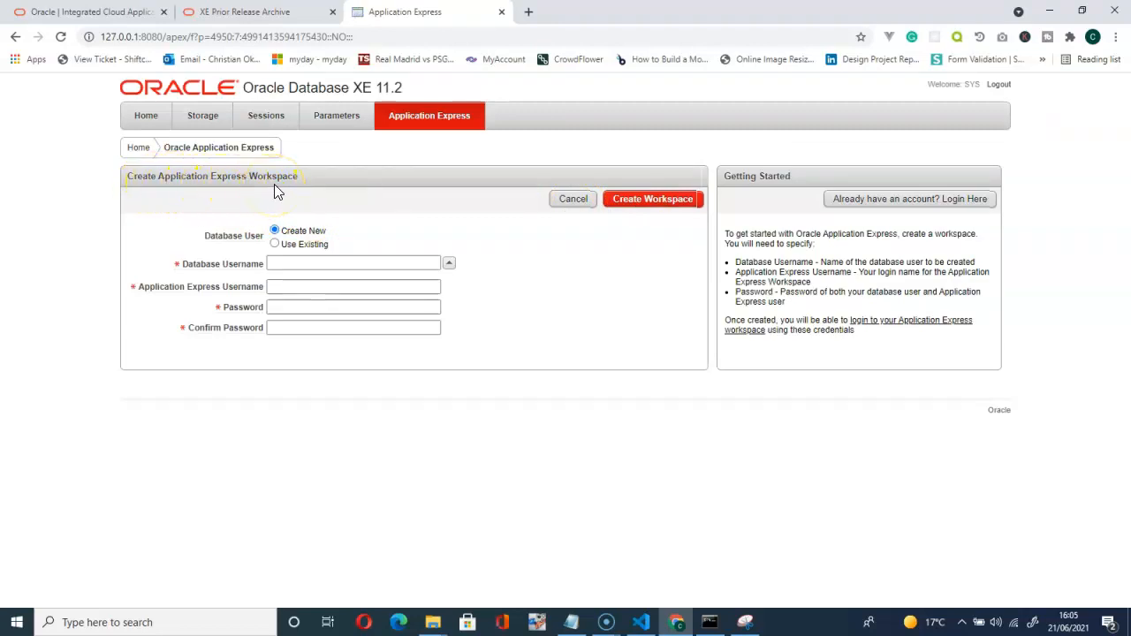
# Create workspace DATA with database and Application Express usernames both data and a confirmed password.
pyautogui.click(283, 263)
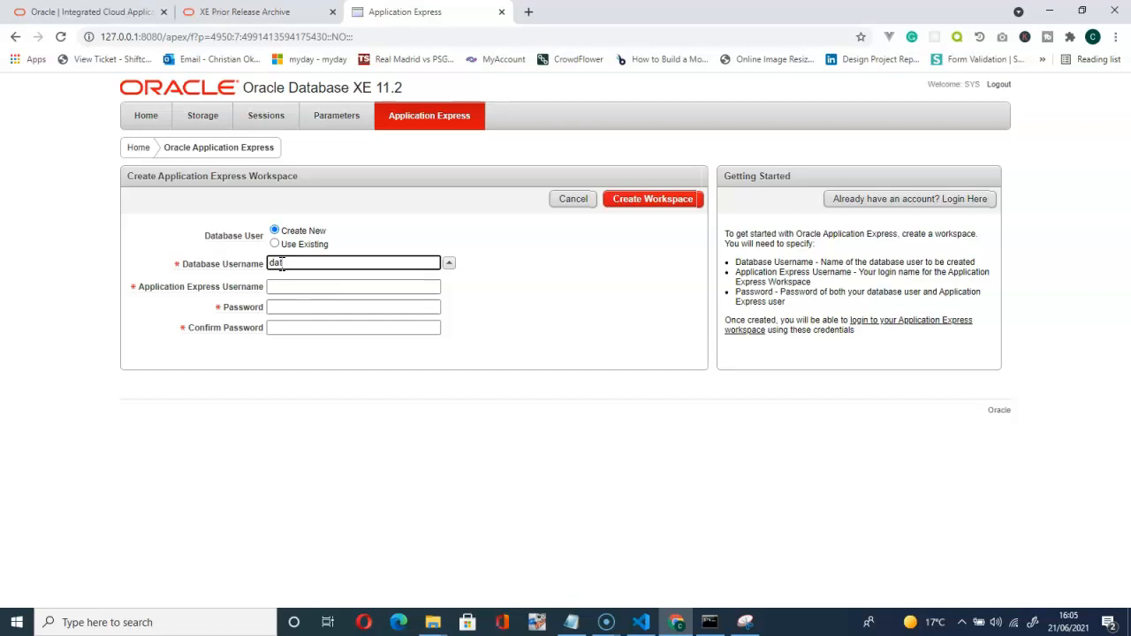
pyautogui.click(293, 287)
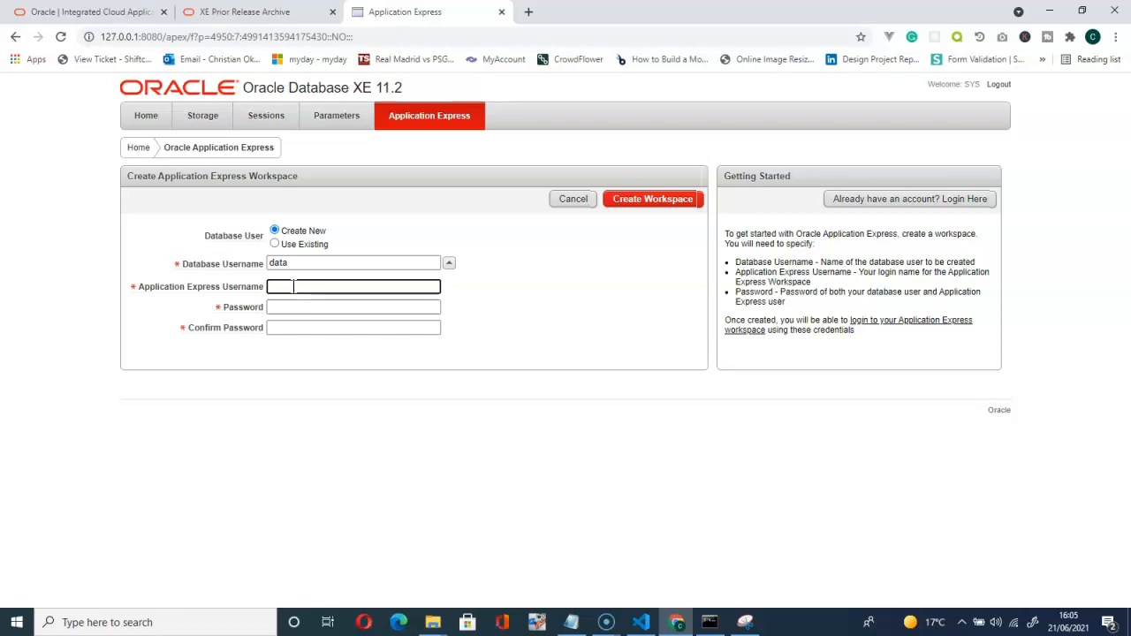
pyautogui.click(296, 306)
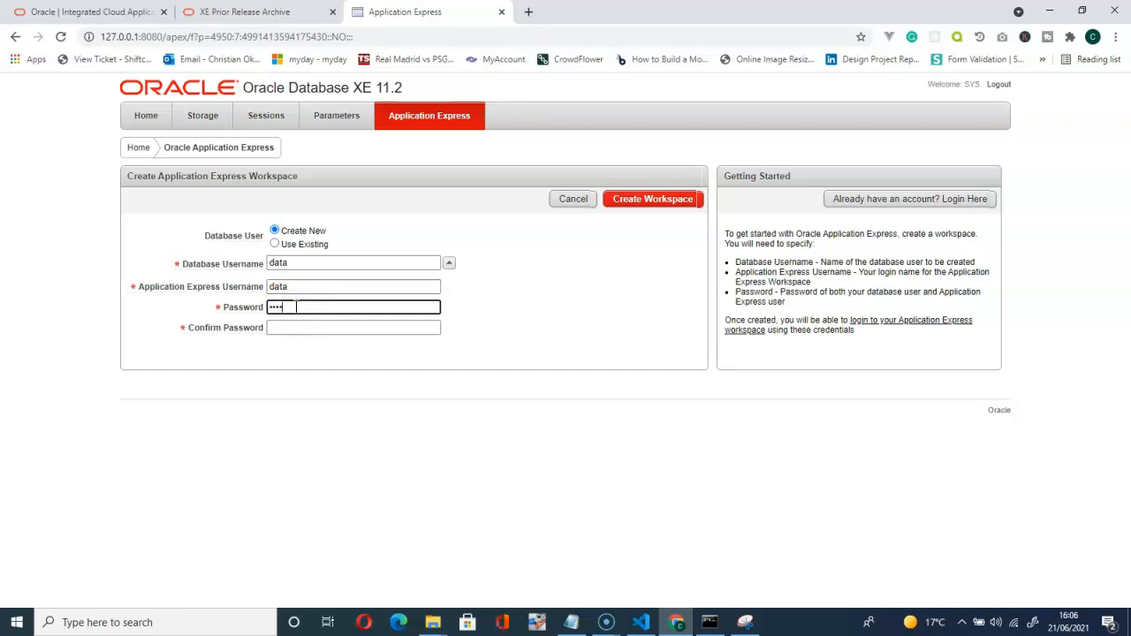
pyautogui.press('BackSpace')
pyautogui.press('BackSpace')
pyautogui.press('BackSpace')
pyautogui.click(295, 326)
pyautogui.write('d')
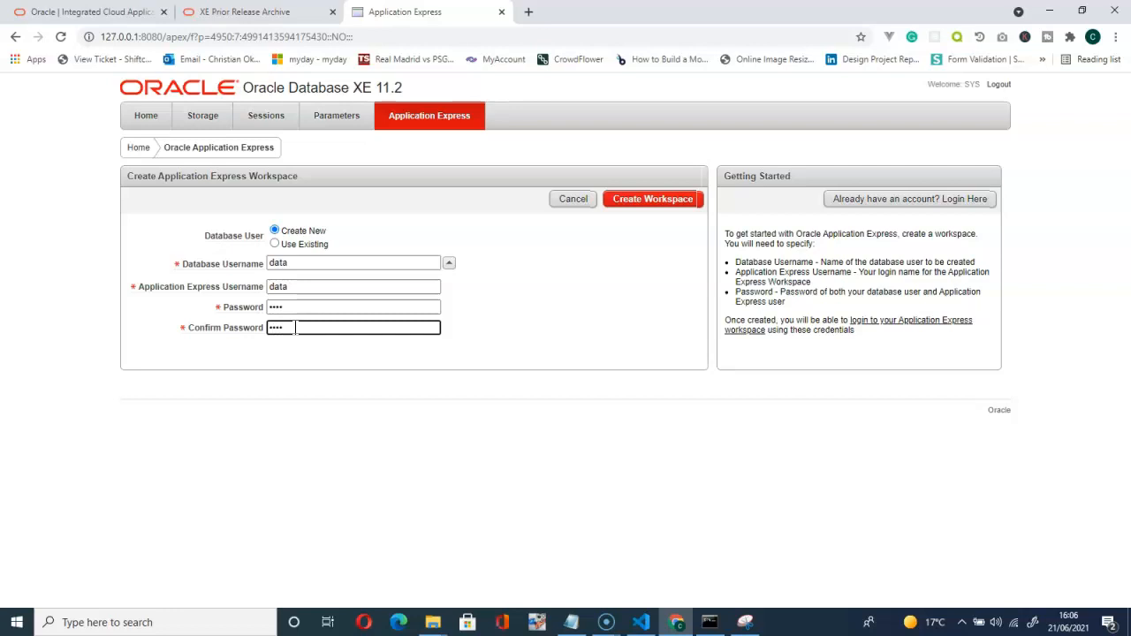
pyautogui.click(648, 203)
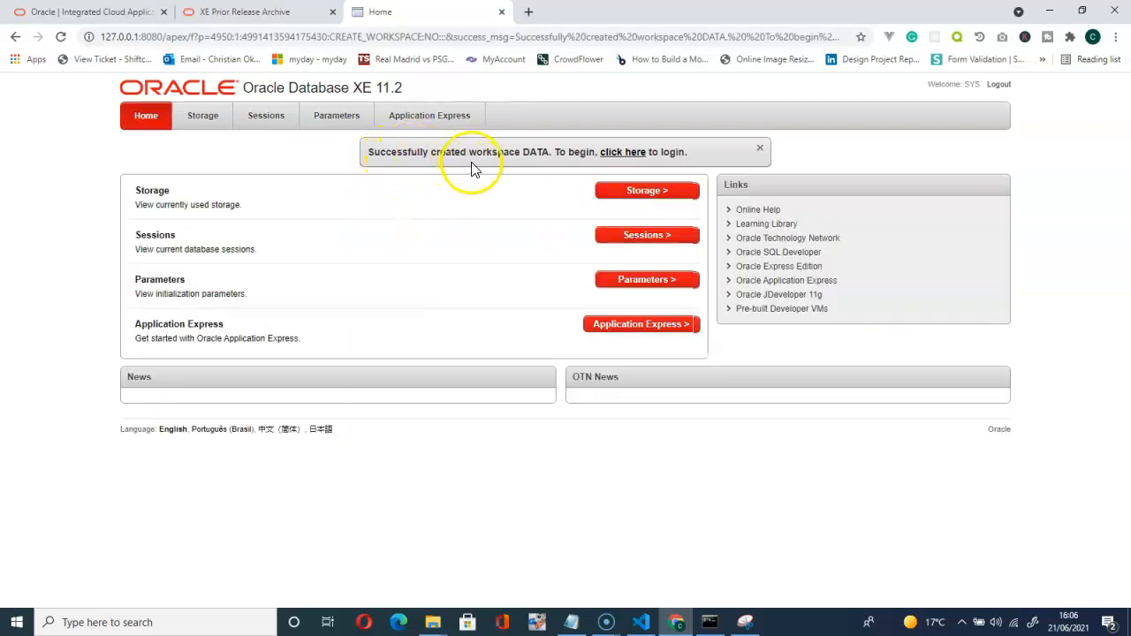
# Follow the success link and log in to workspace DATA with its password.
pyautogui.click(629, 156)
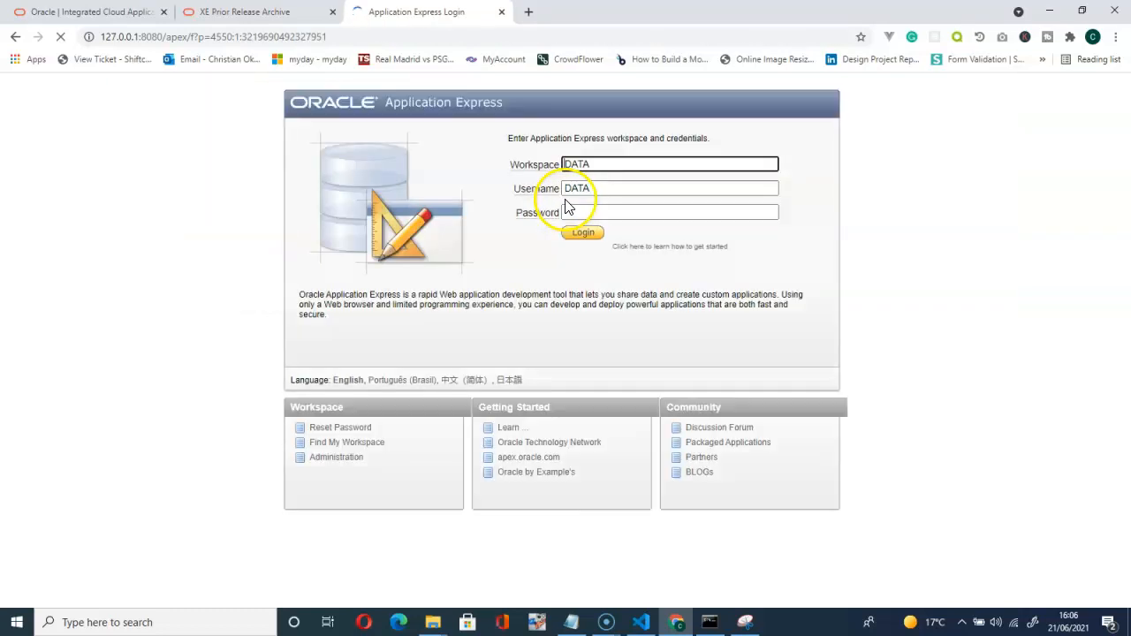
pyautogui.click(592, 210)
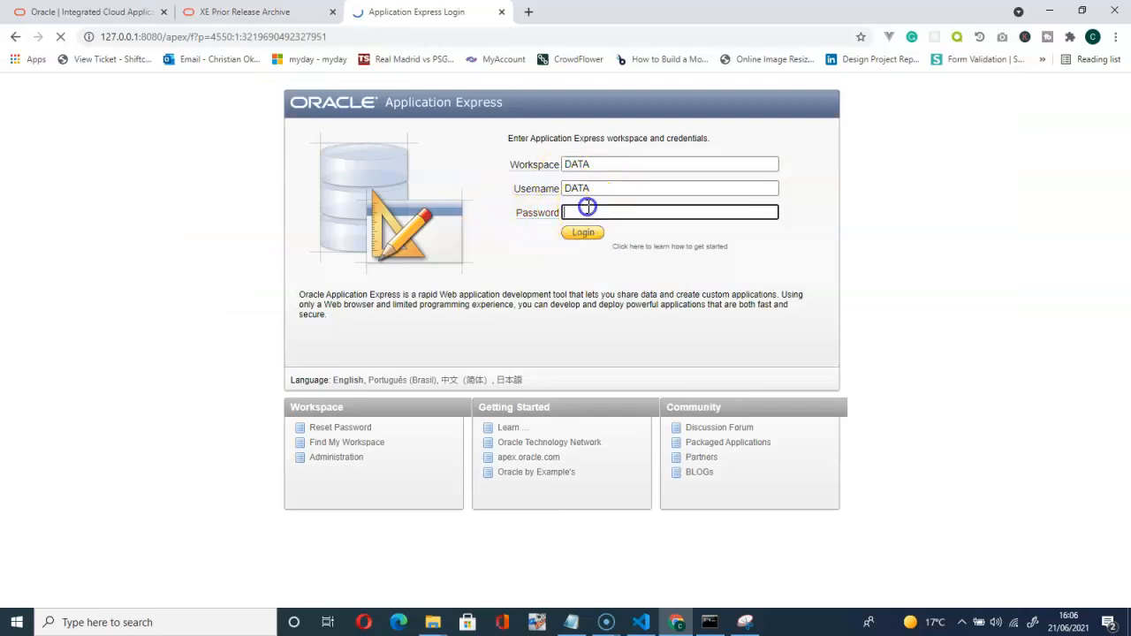
pyautogui.write('data')
pyautogui.click(585, 235)
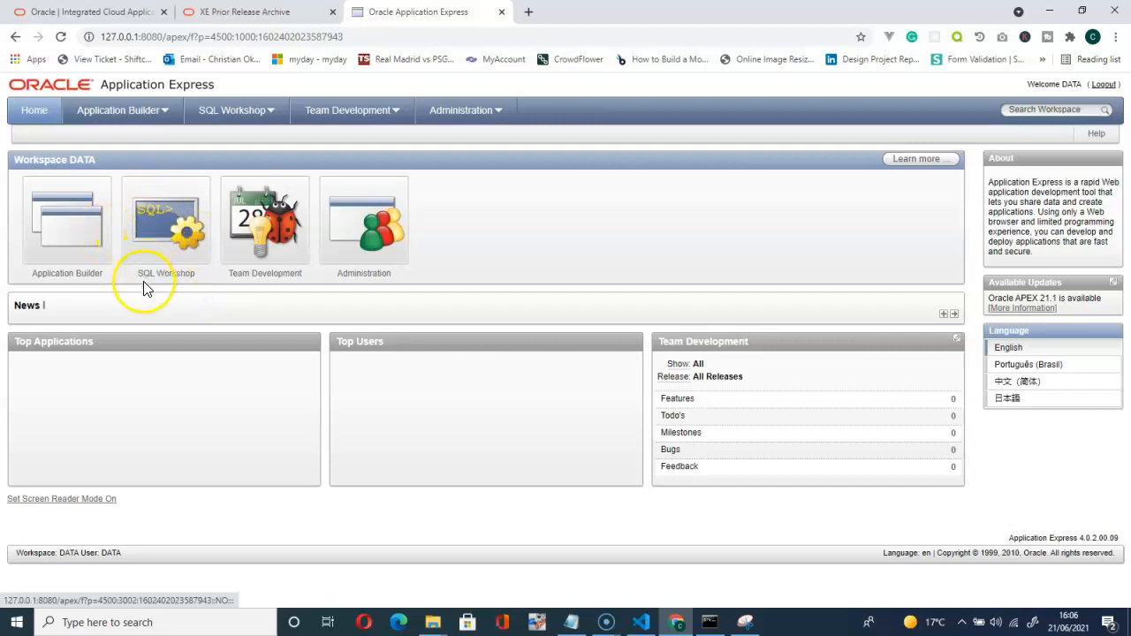
# Run select sysdate from dual in SQL Commands, returning 06/21/2021.
pyautogui.click(172, 234)
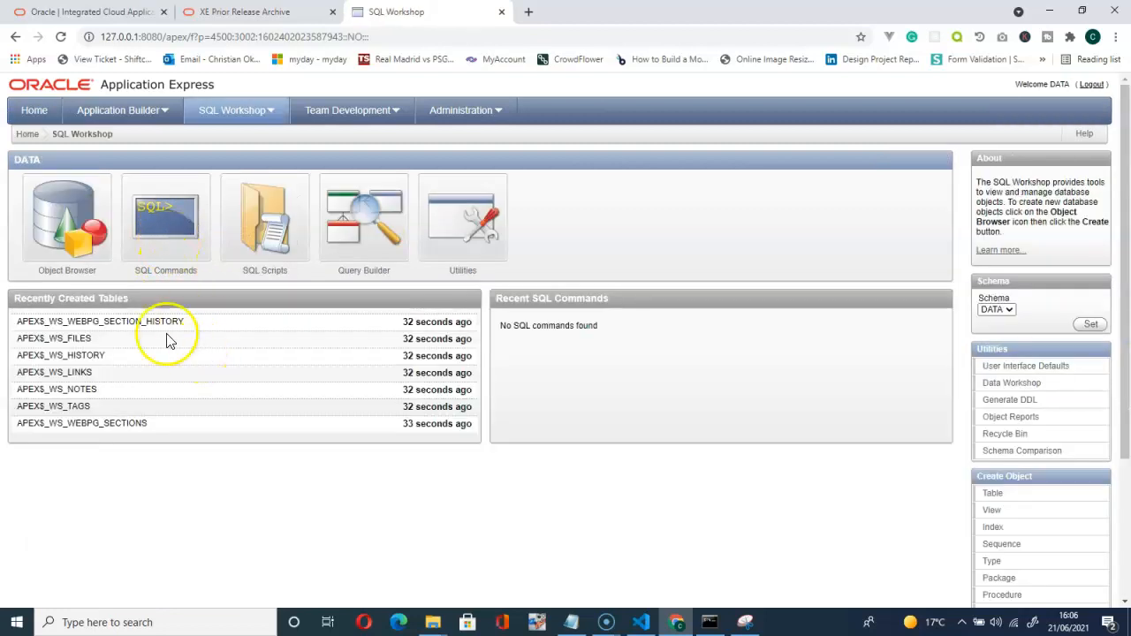
pyautogui.click(179, 249)
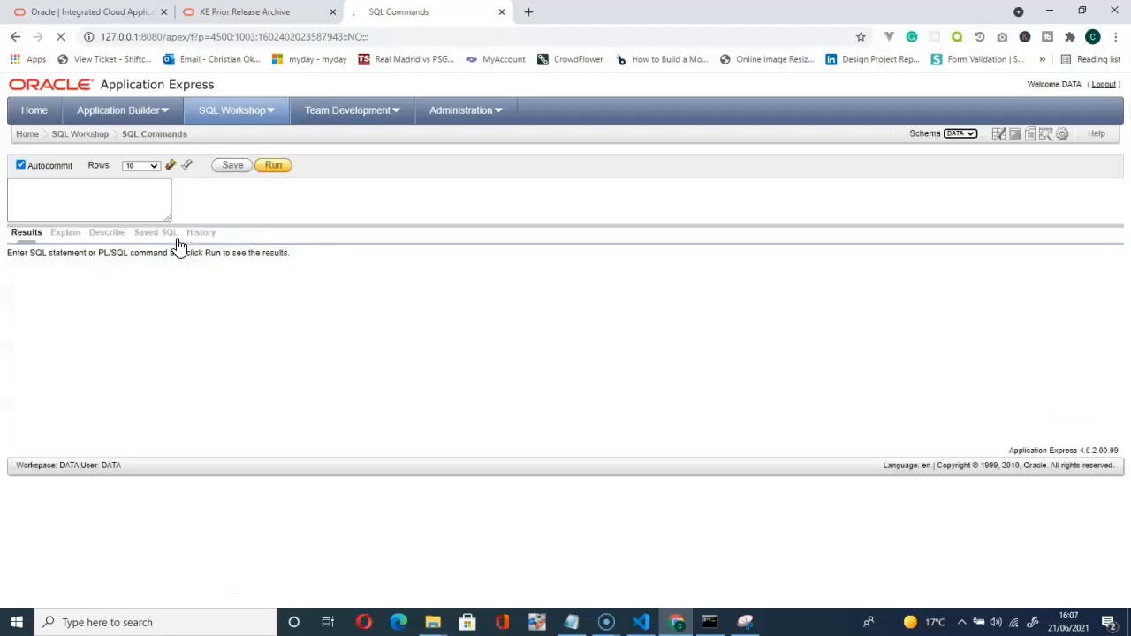
pyautogui.click(81, 224)
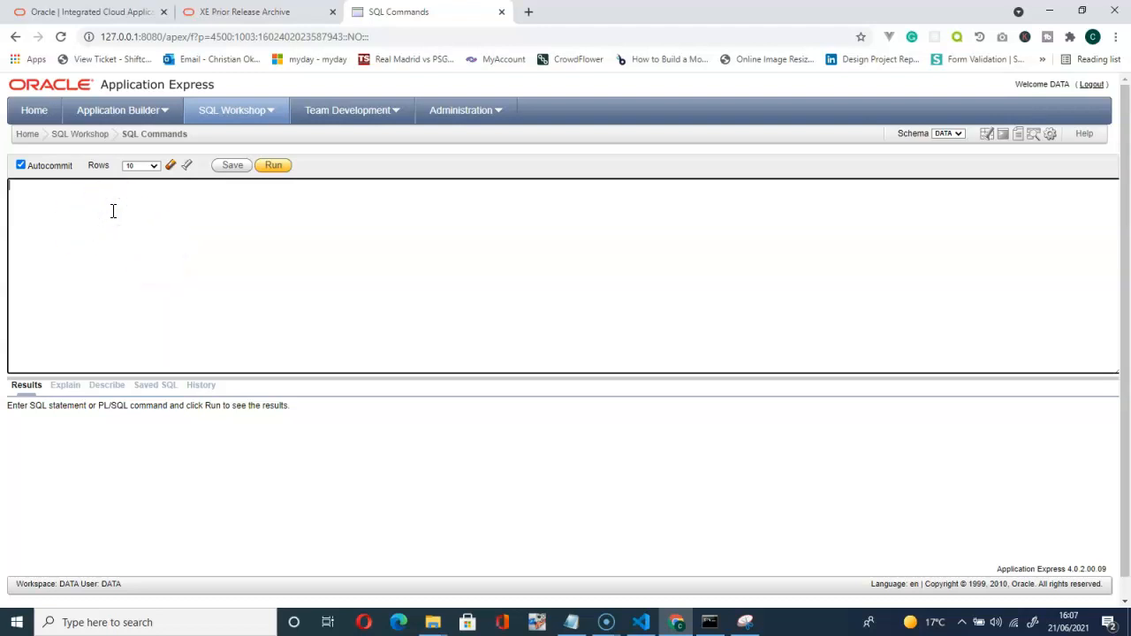
pyautogui.write('select sysdate from d ua')
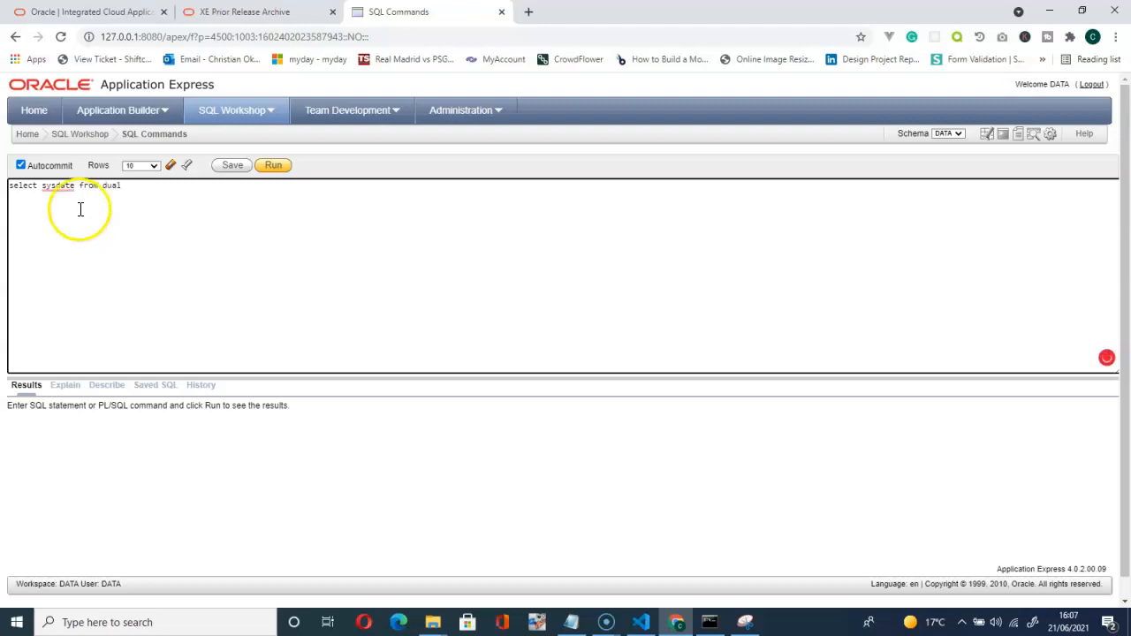
pyautogui.click(274, 168)
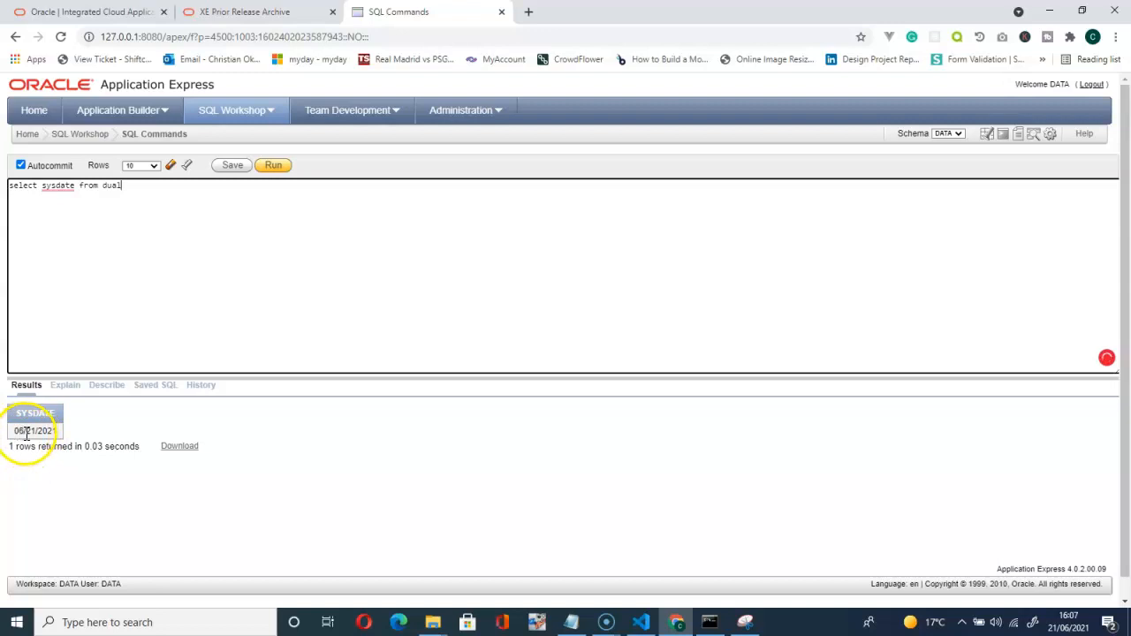
# Open Create Table from SQL Workshop, abandon it, and return to the SQL Workshop overview.
pyautogui.click(79, 141)
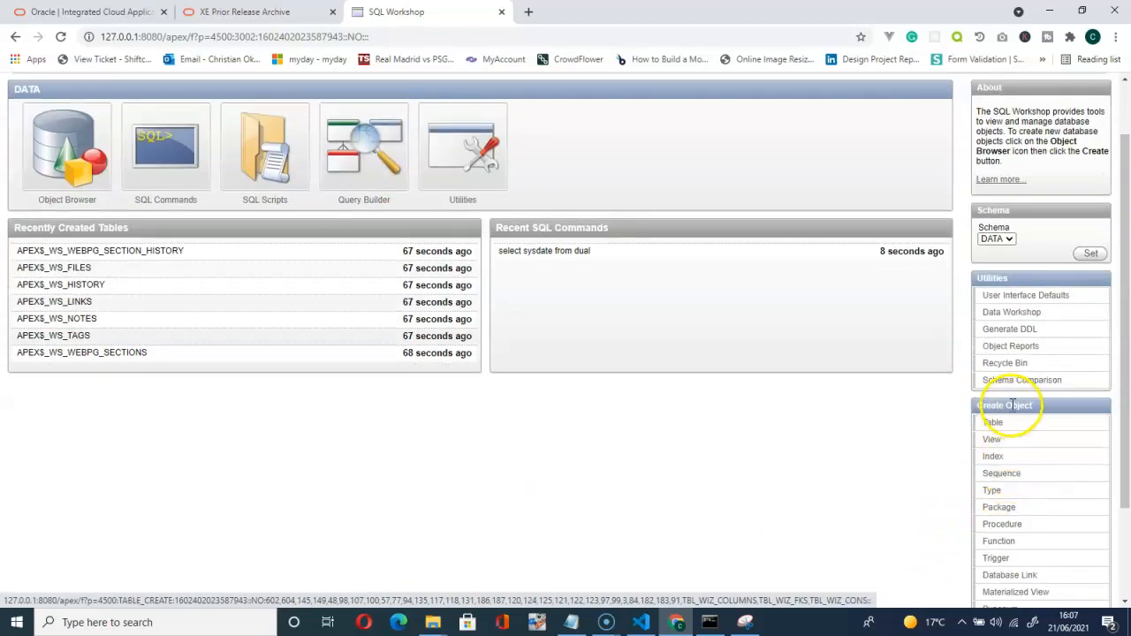
pyautogui.scroll(-3, 997, 424)
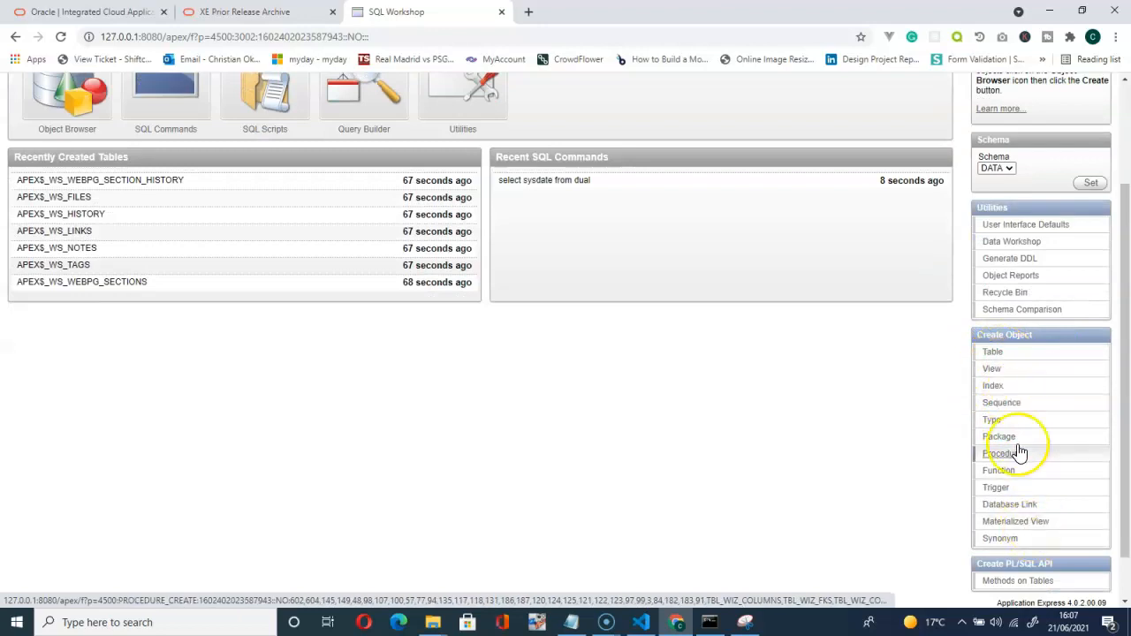
pyautogui.click(993, 358)
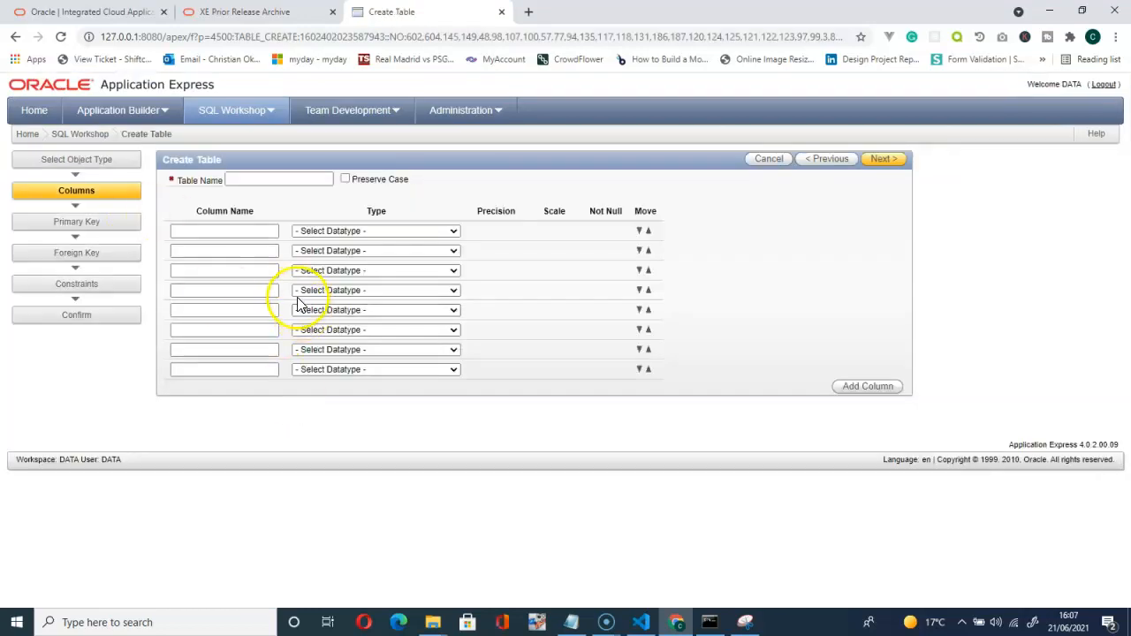
pyautogui.click(85, 138)
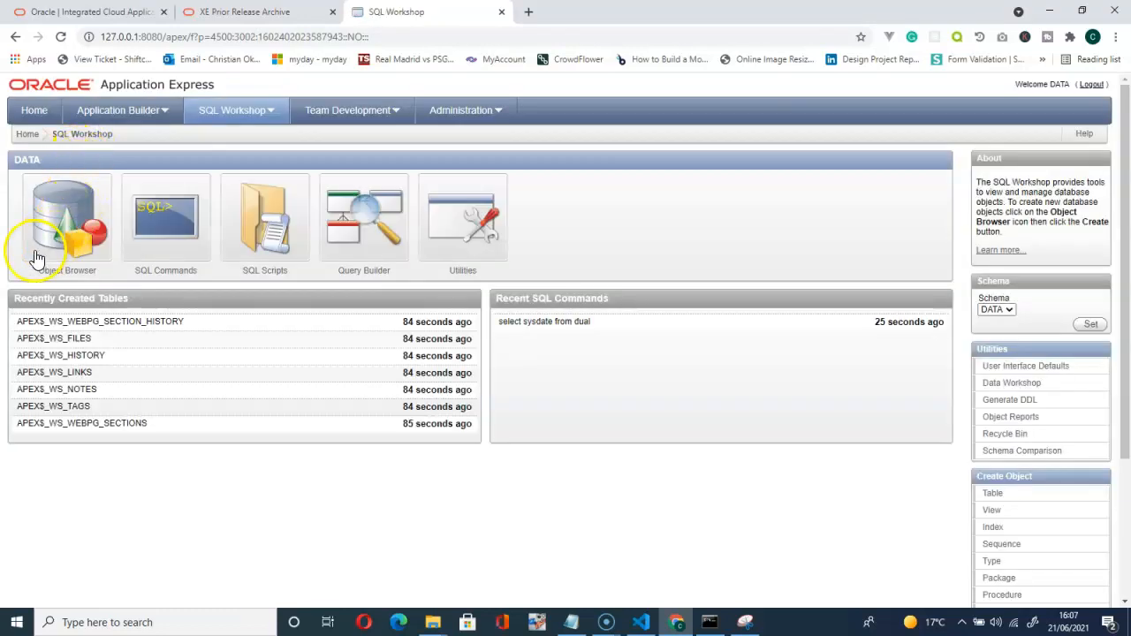
# View the DEPT table's columns and four department rows in Object Browser, then return to SQL Workshop.
pyautogui.click(63, 224)
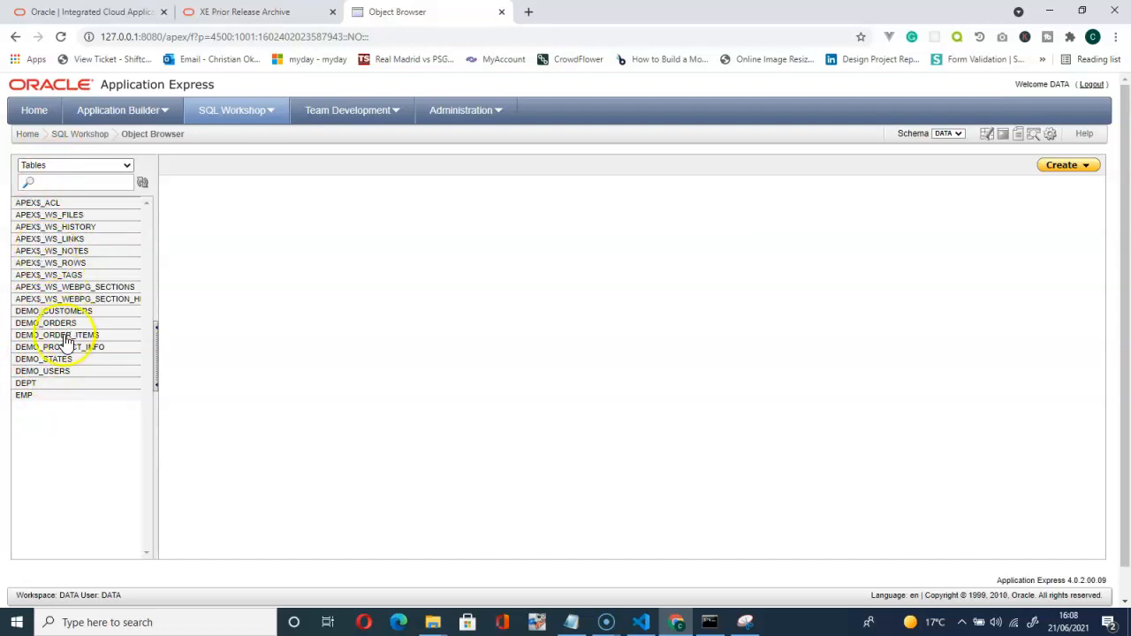
pyautogui.click(26, 384)
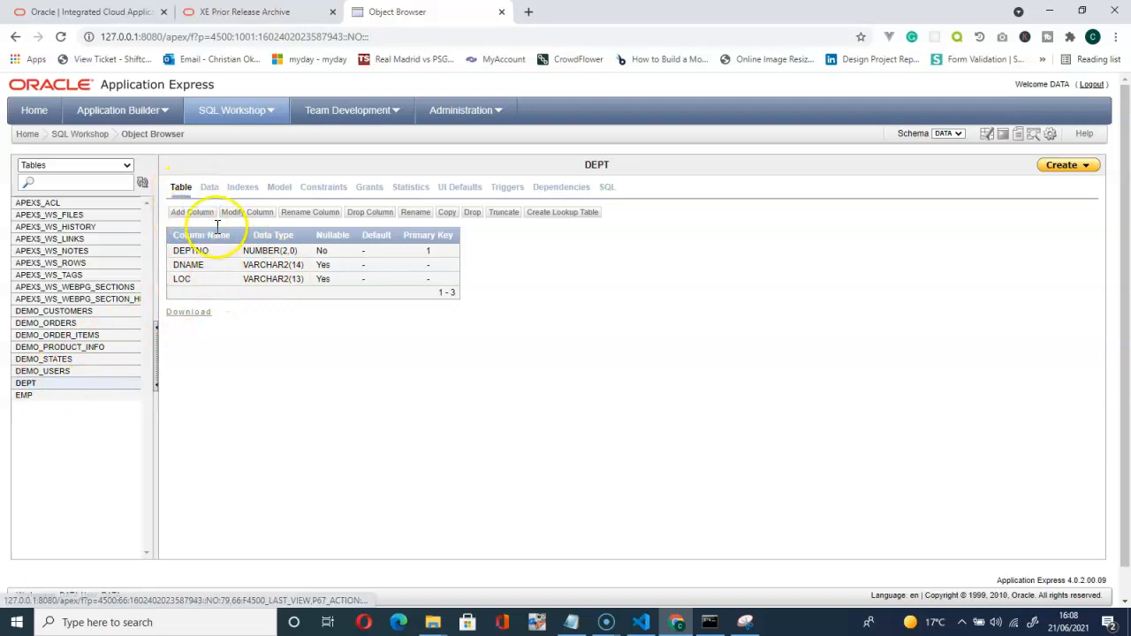
pyautogui.click(211, 189)
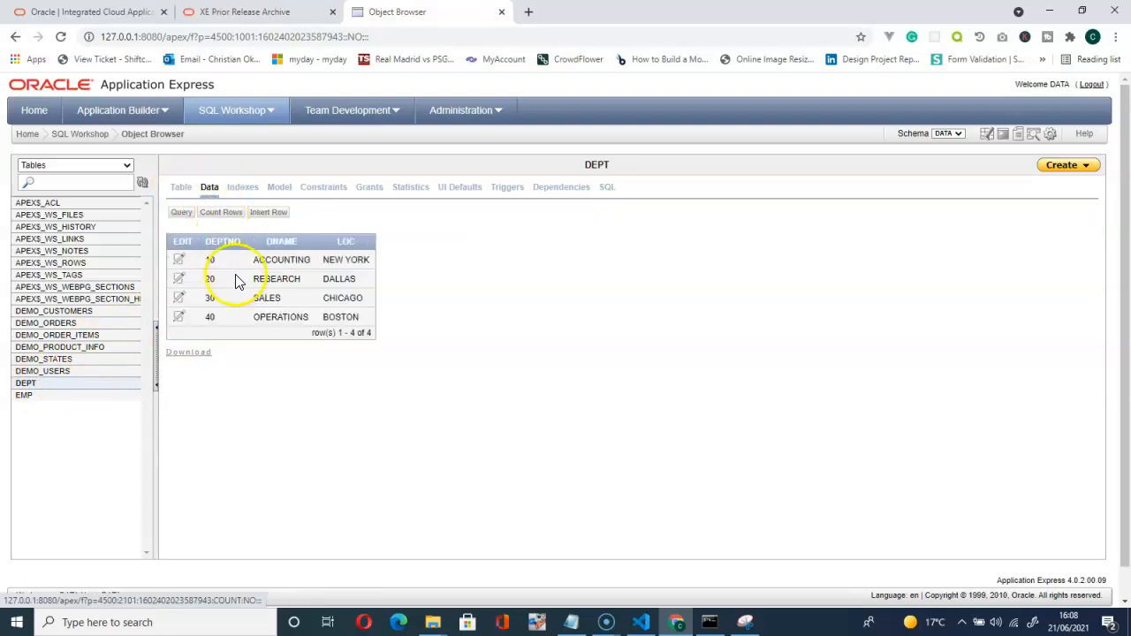
pyautogui.click(80, 137)
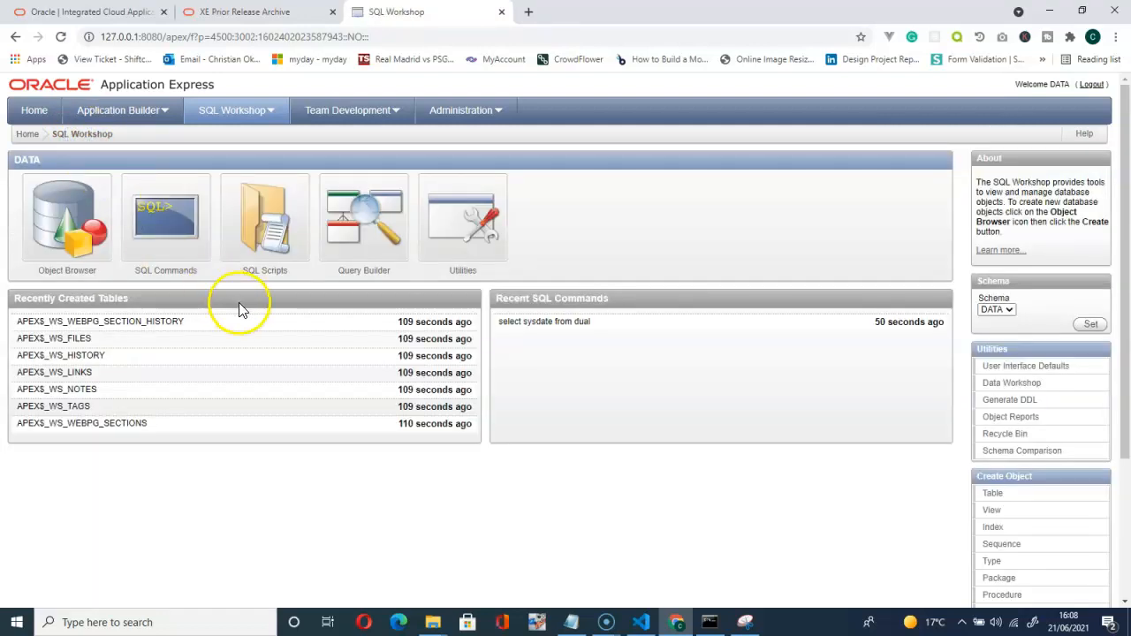